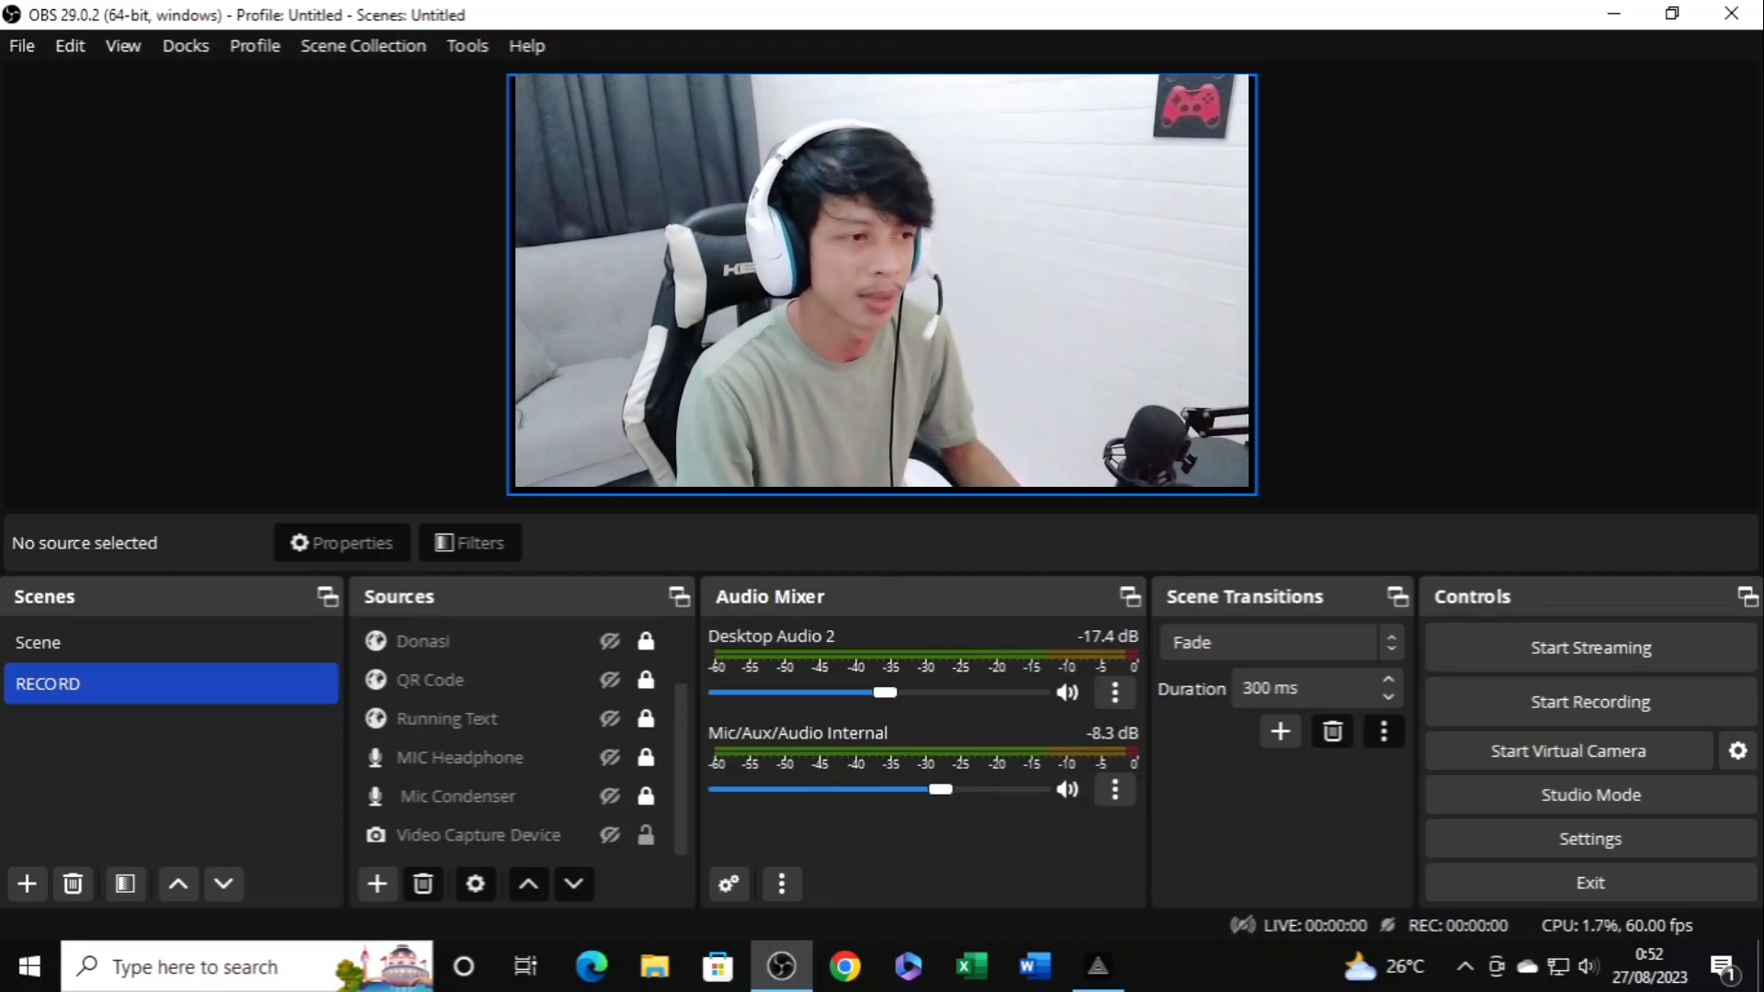
click(431, 682)
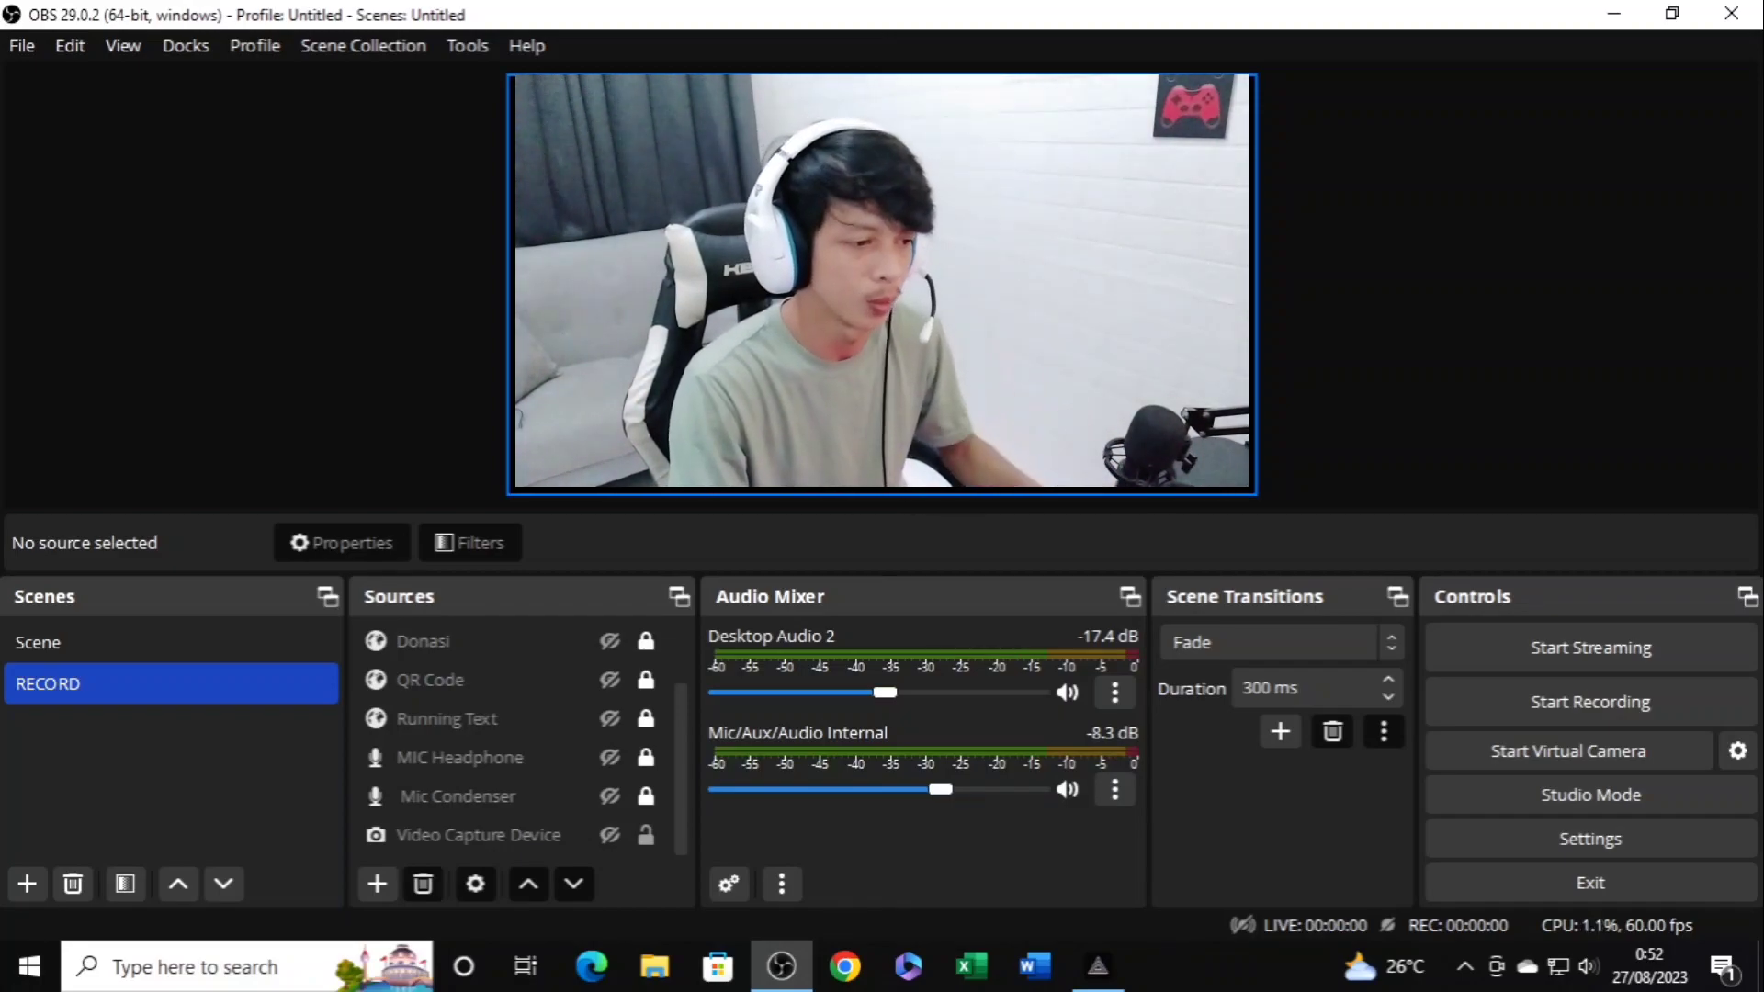
click(577, 730)
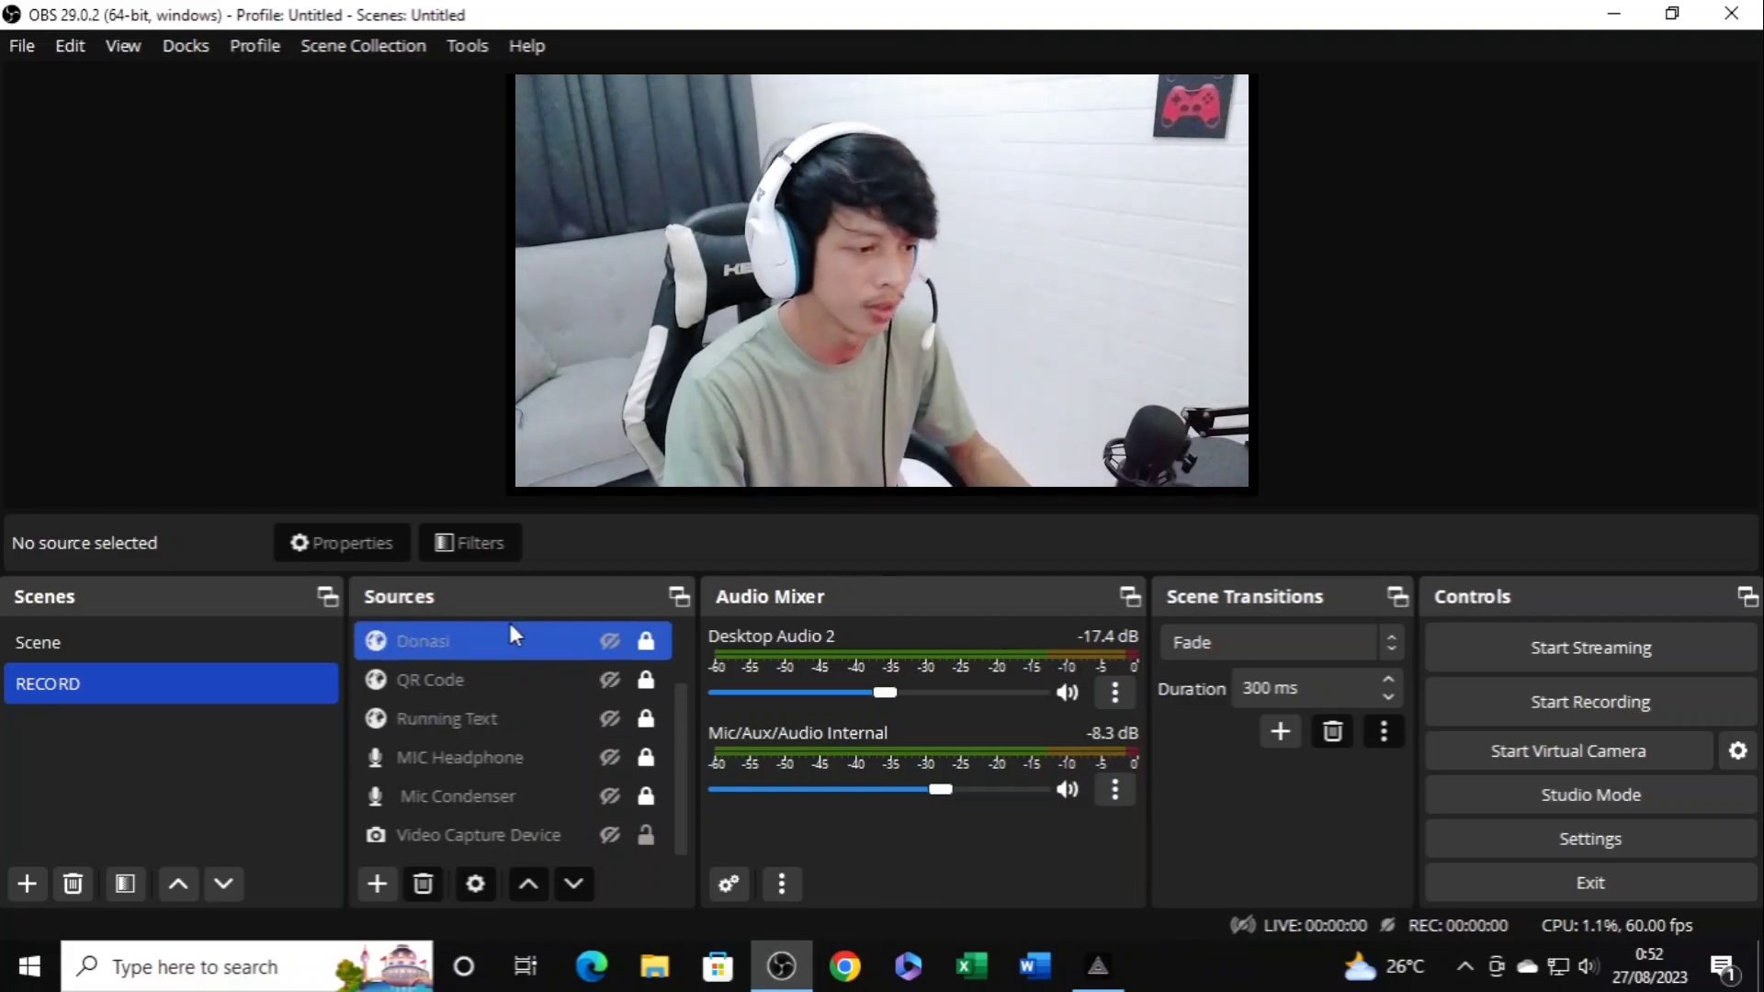
click(390, 878)
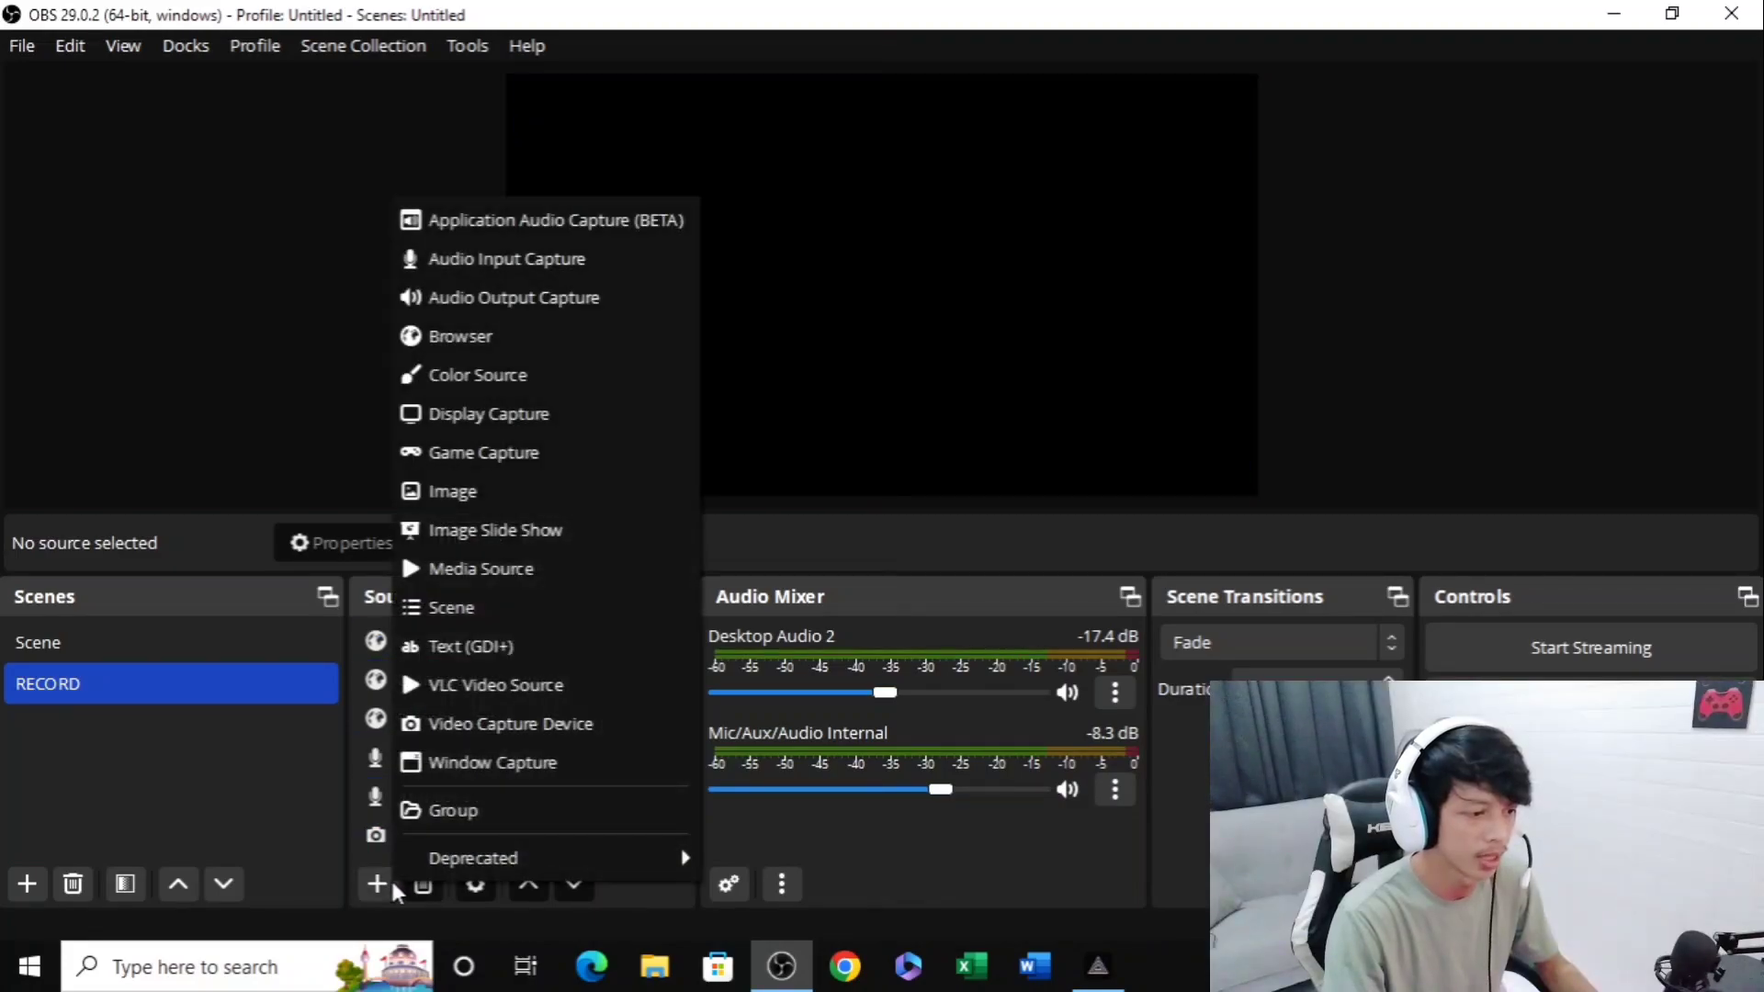
click(544, 760)
click(948, 640)
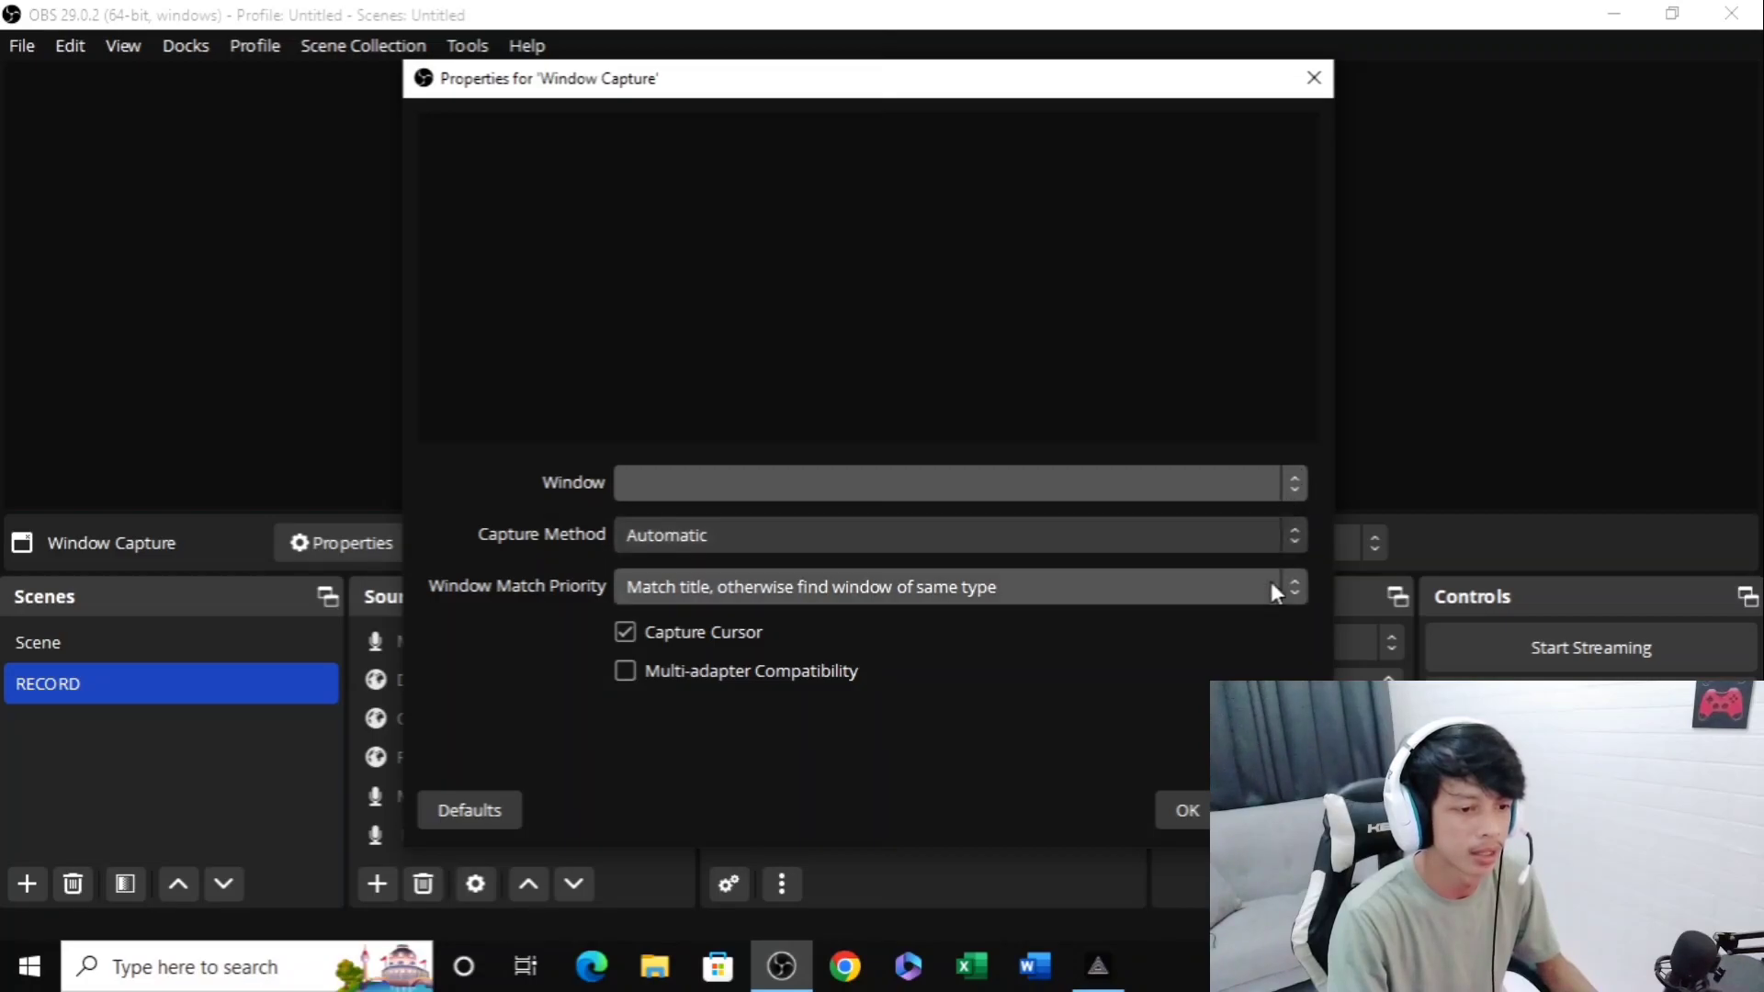
click(1266, 811)
scroll(555, 718, up, 2)
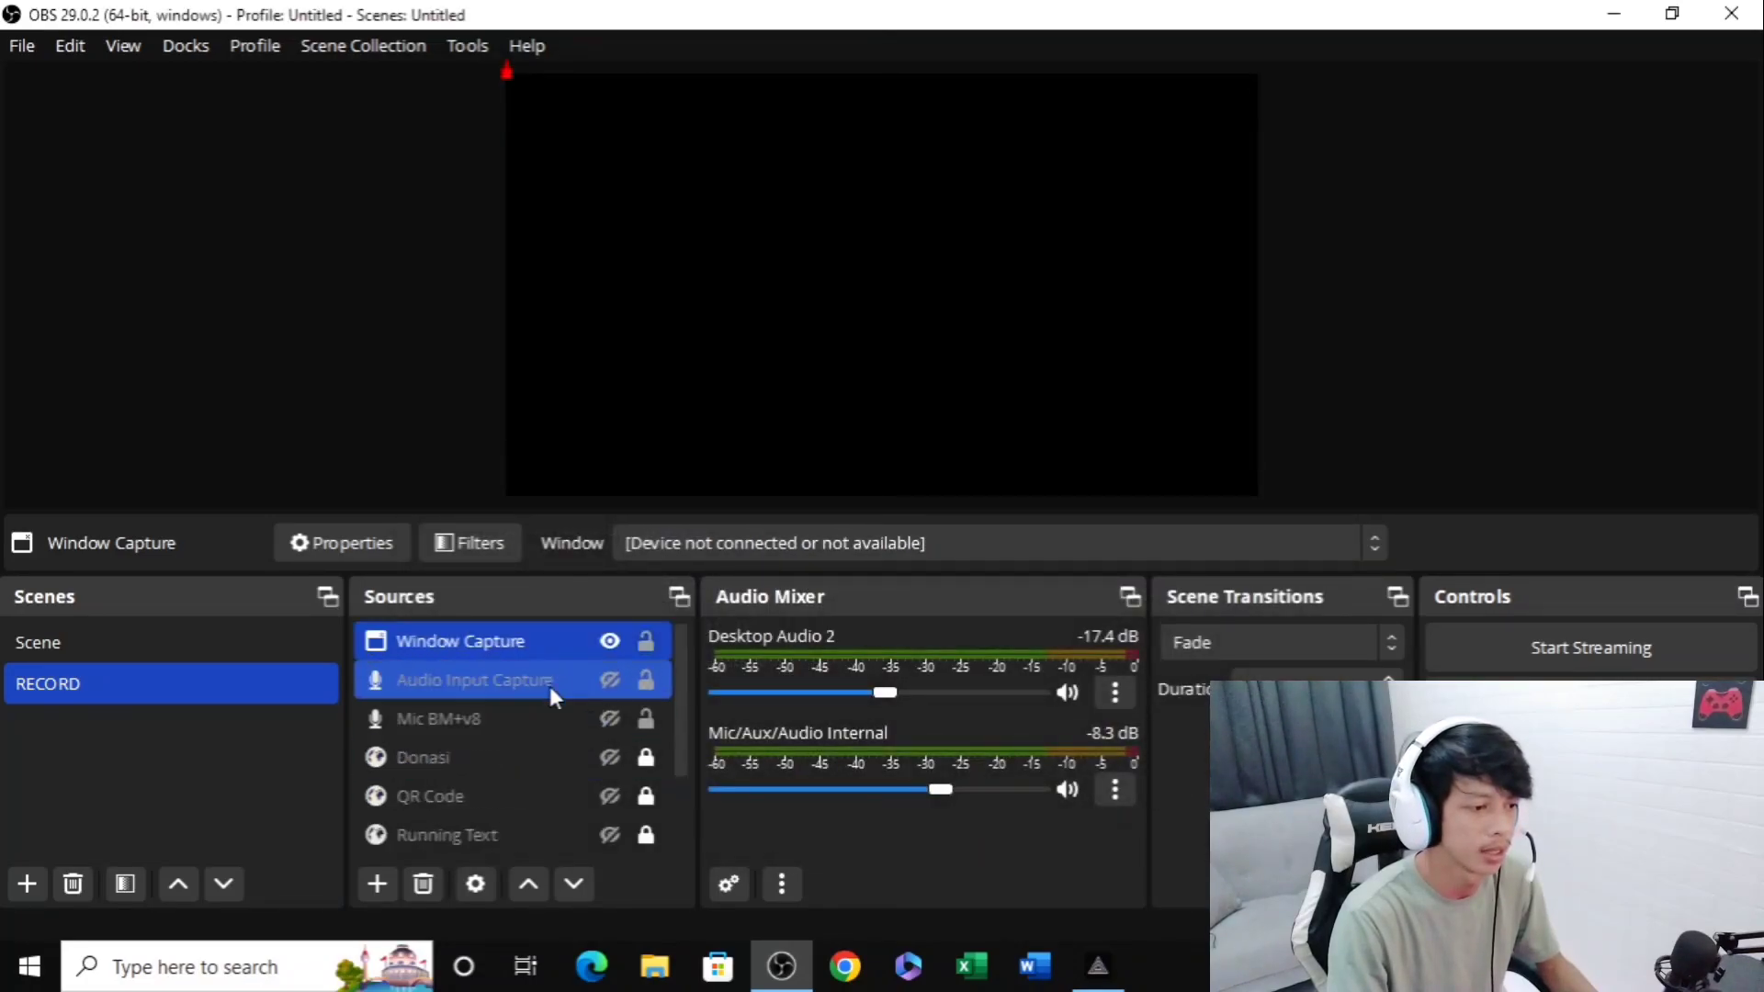
right_click(558, 649)
click(643, 409)
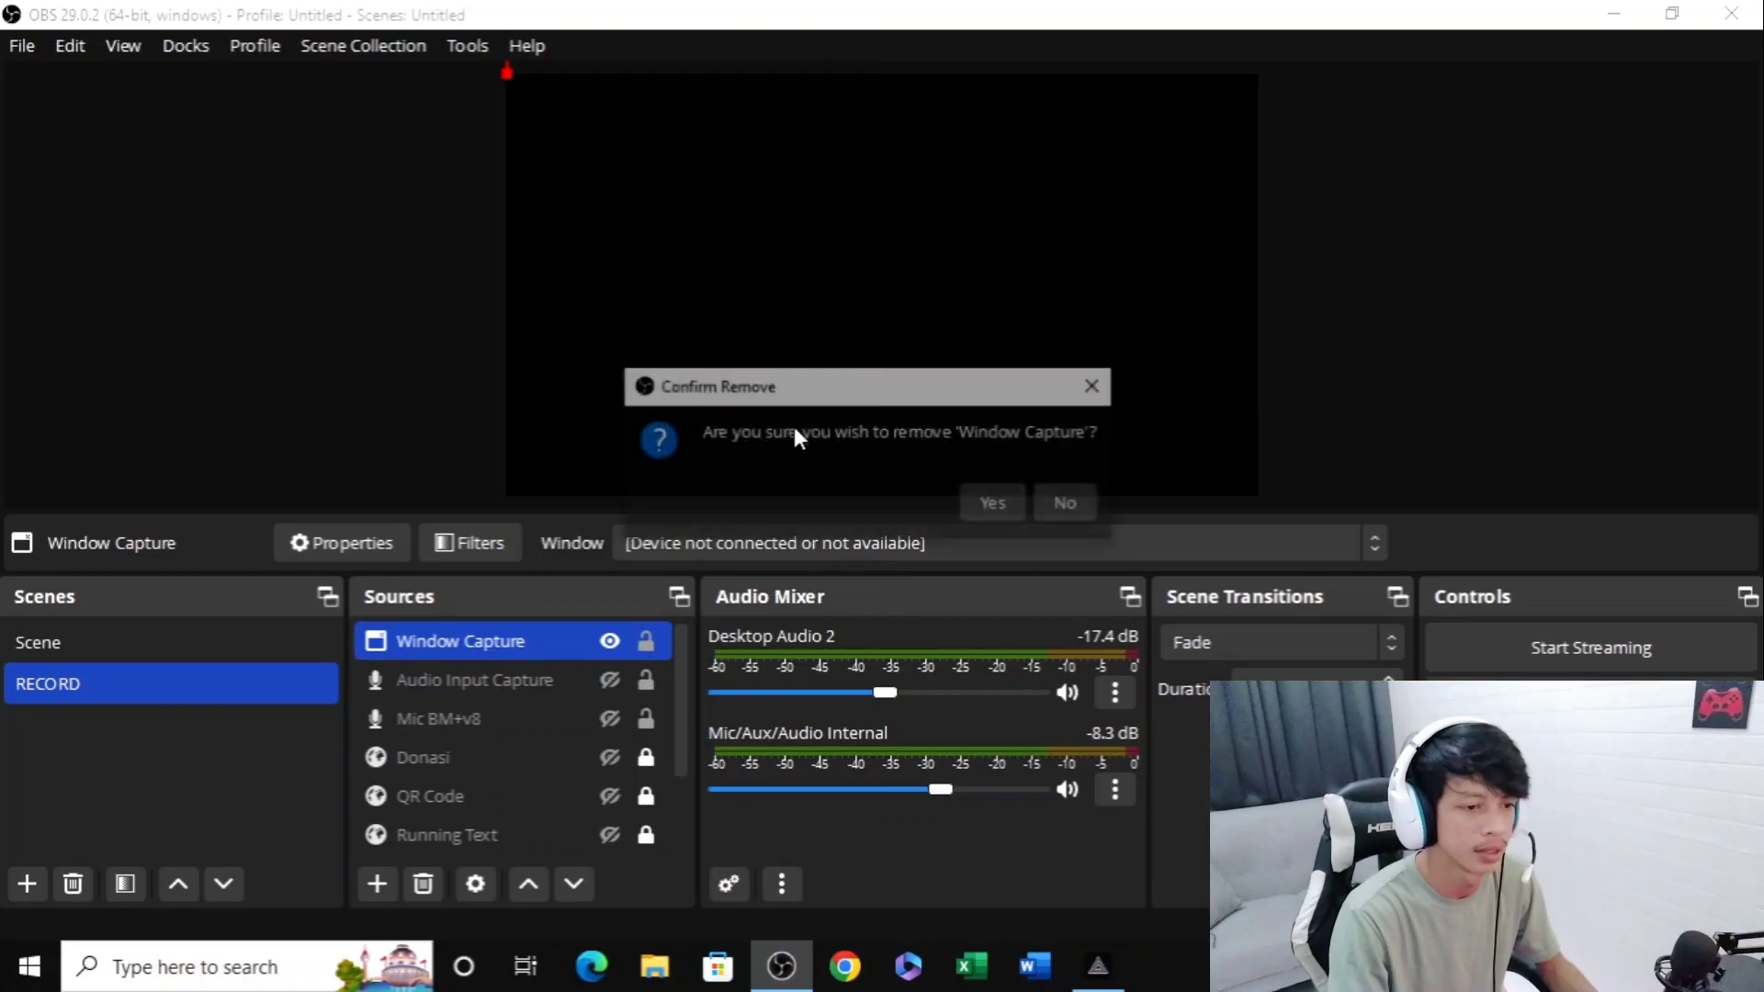
click(992, 506)
Add a Display Capture source for the primary monitor to the RECORD scene and place it directly above the Video Capture Device source
scroll(571, 724, down, 1)
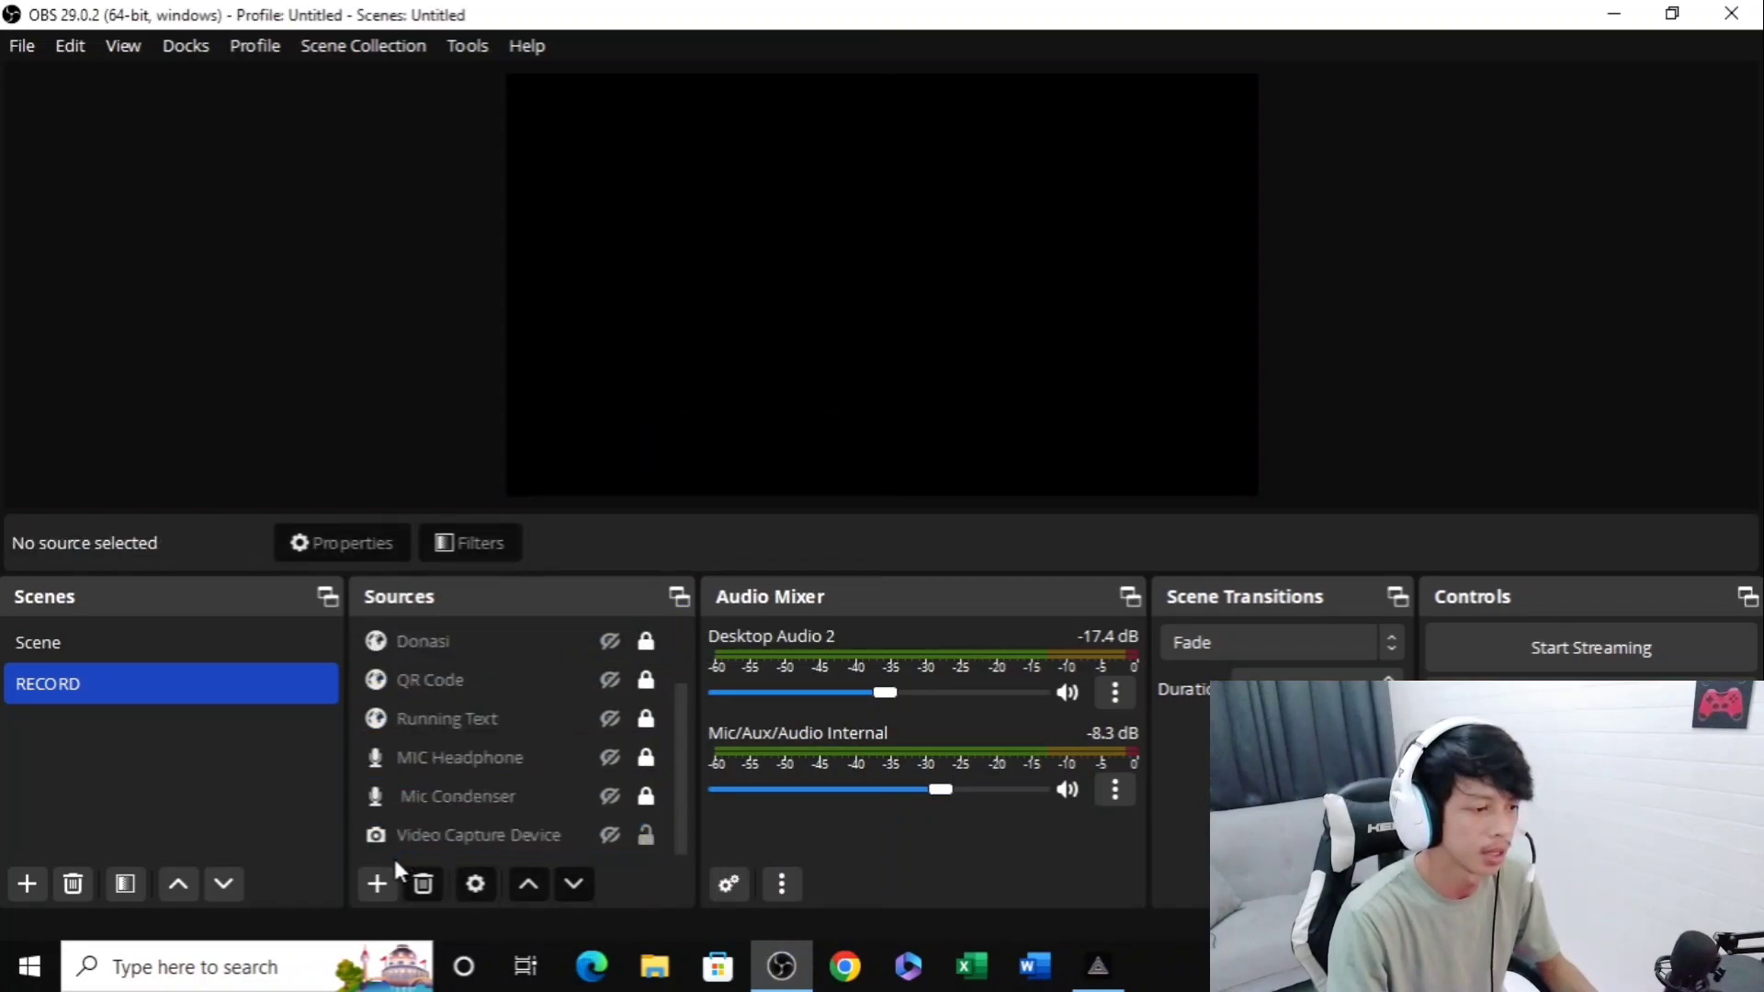
click(377, 882)
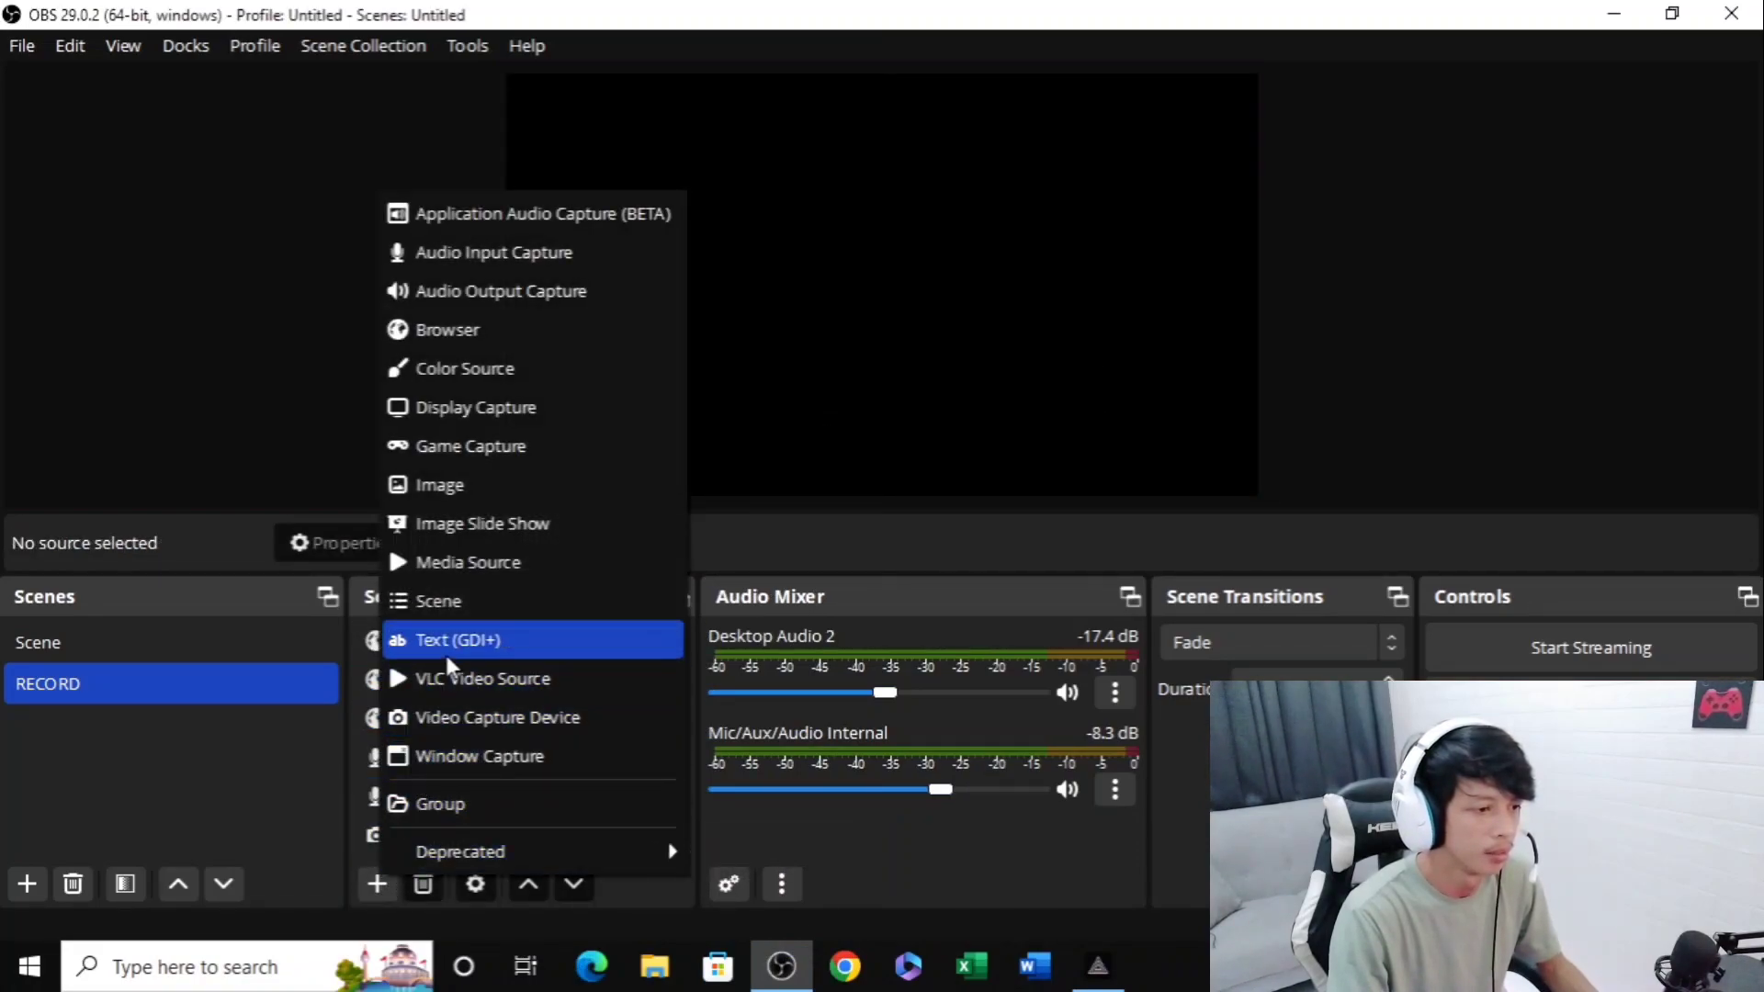
click(493, 406)
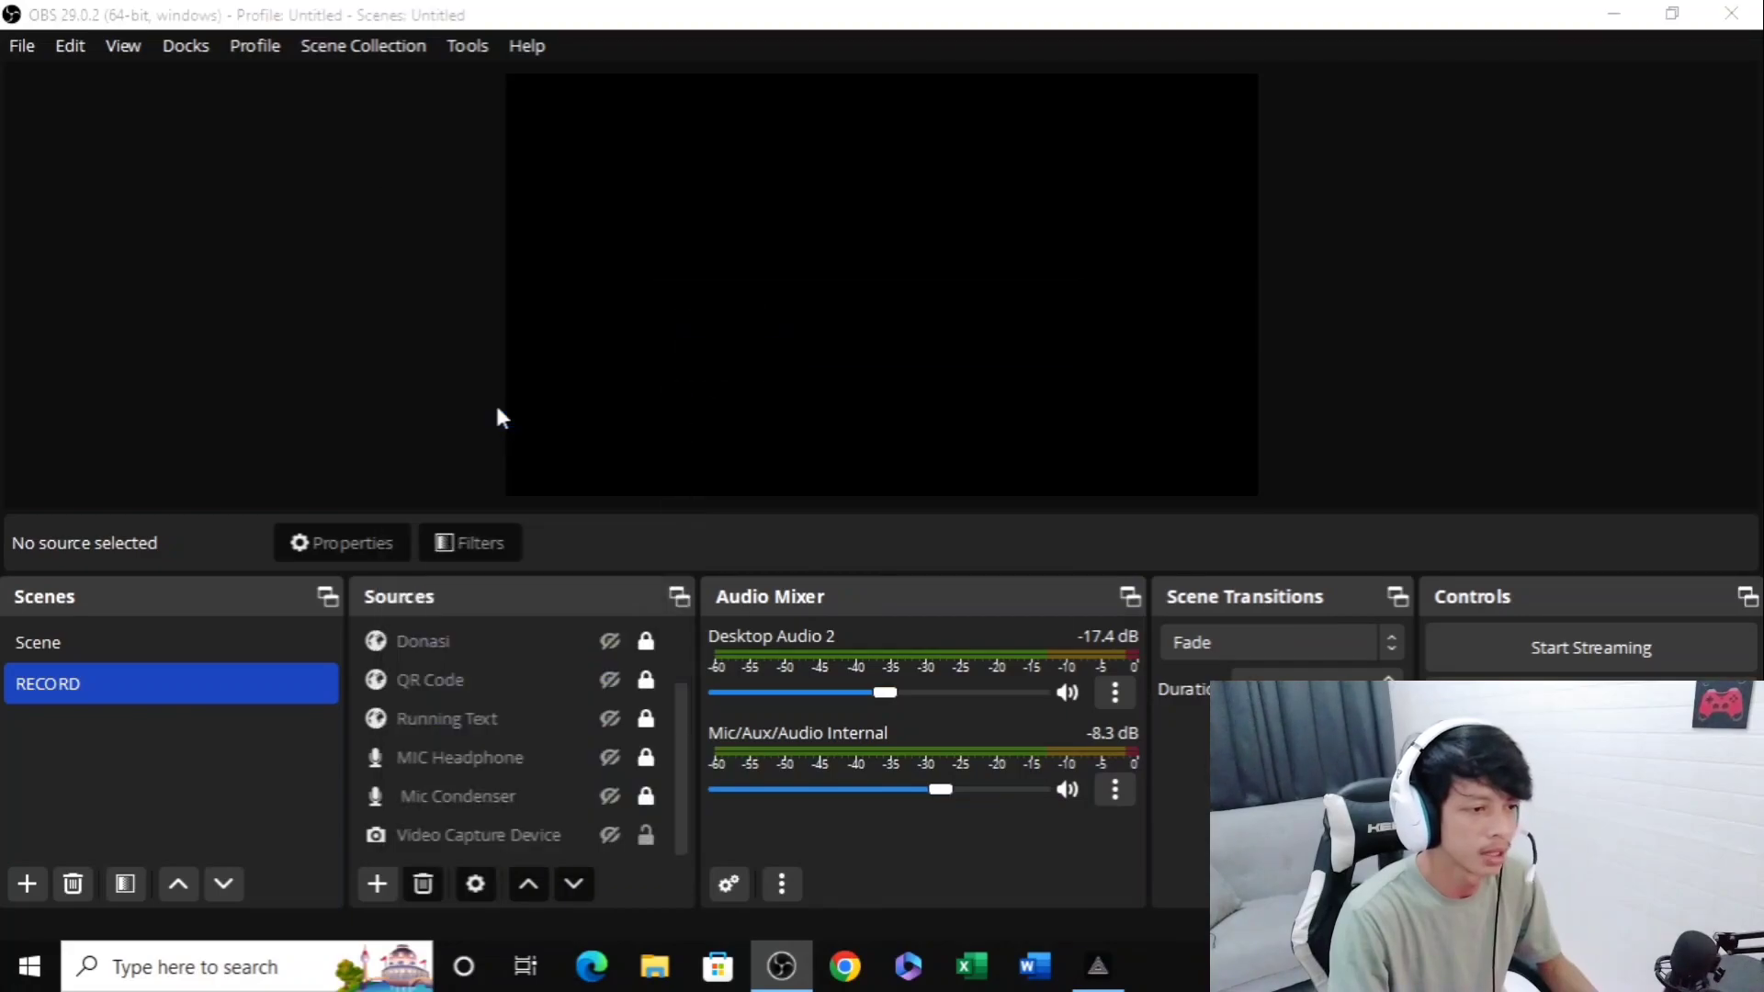
click(951, 637)
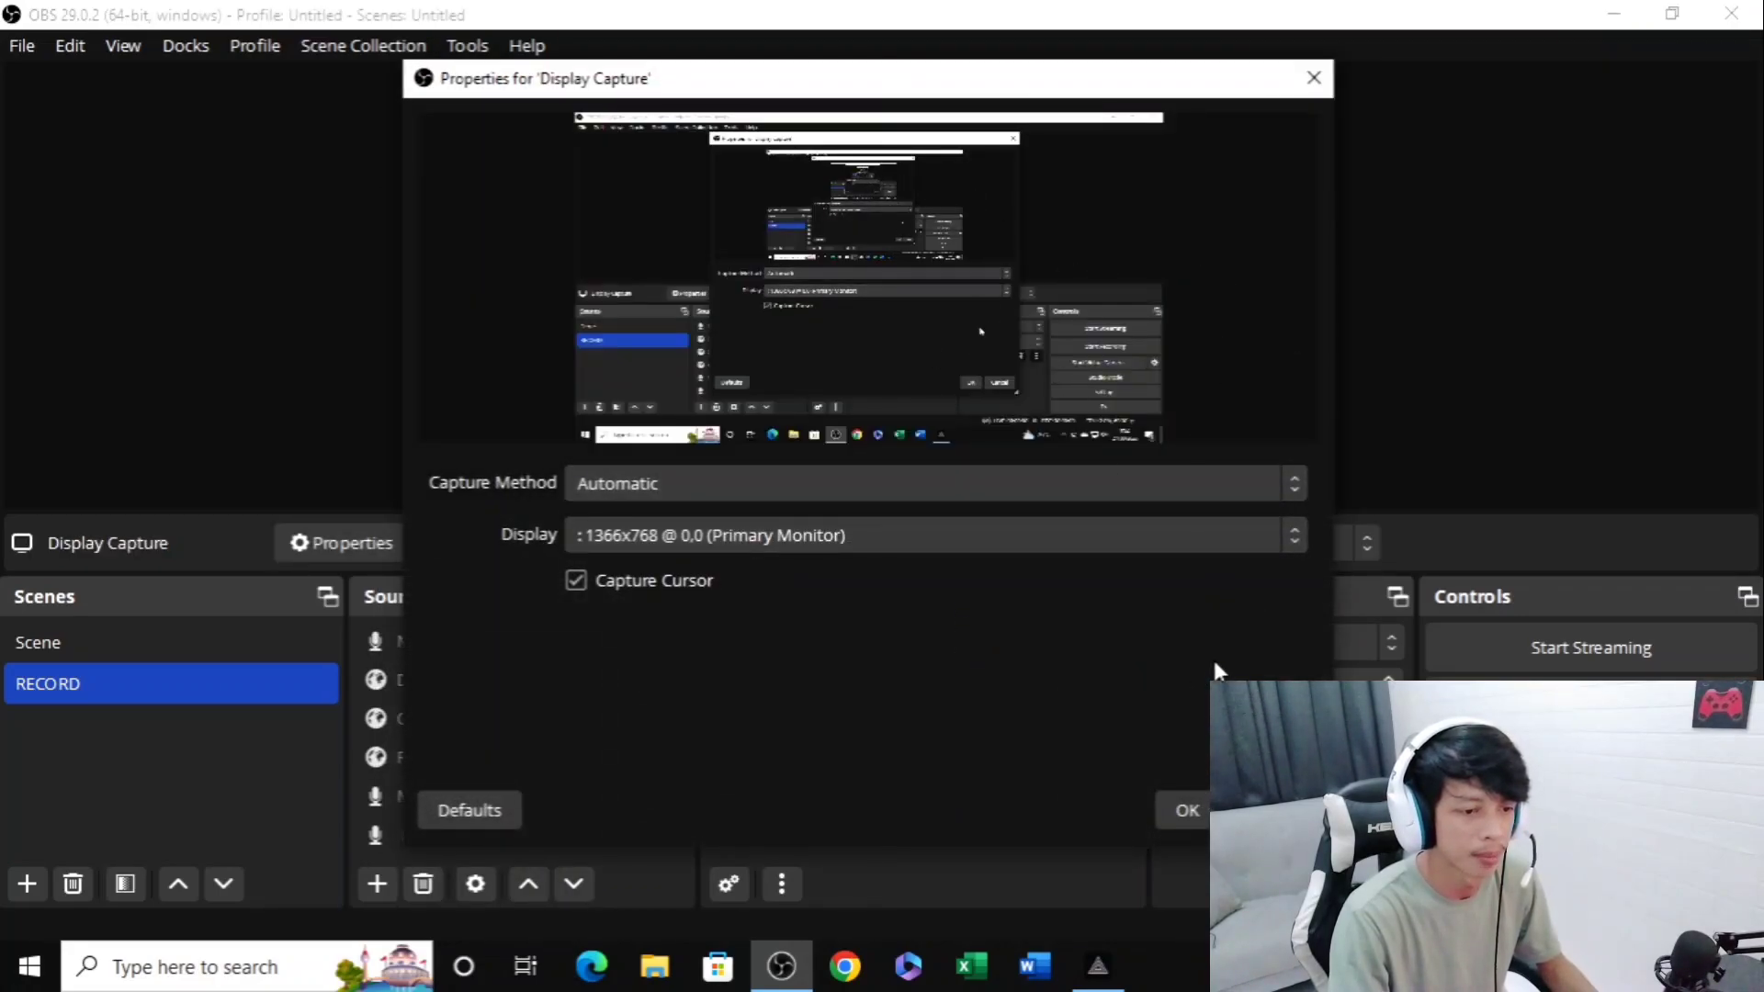
click(1190, 807)
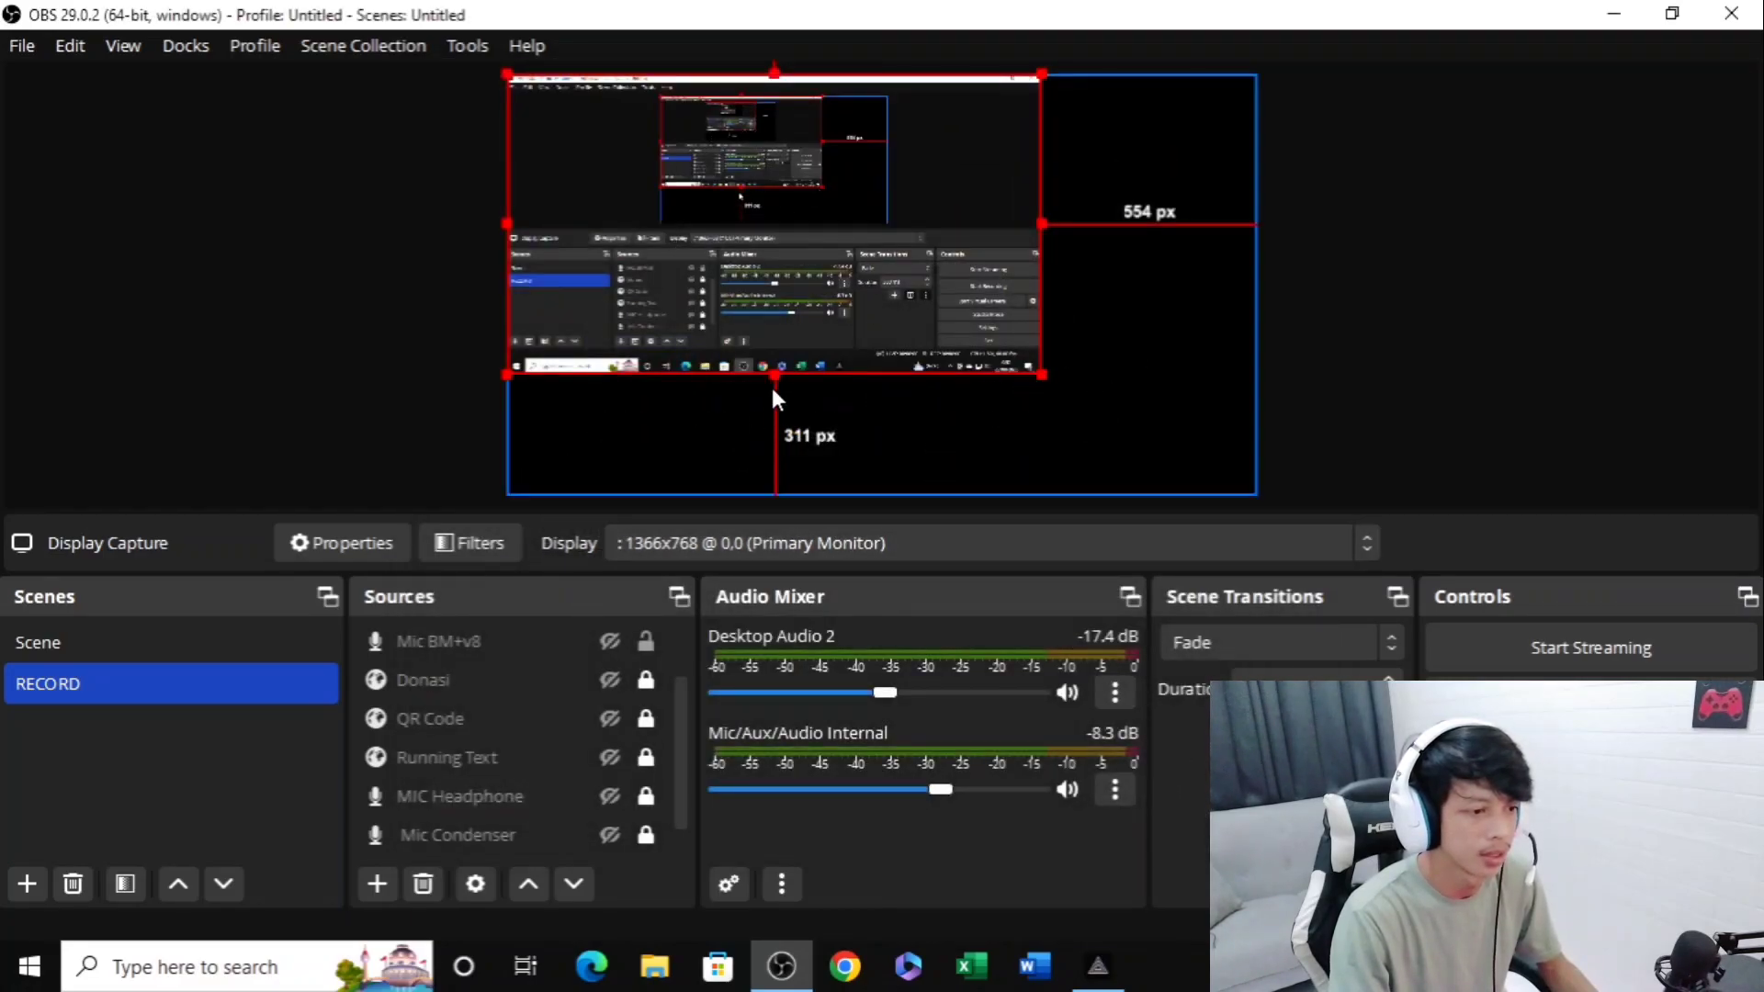
scroll(588, 687, up, 1)
drag(542, 640, 533, 819)
Fit the hidden Video Capture Device source to the screen
click(532, 820)
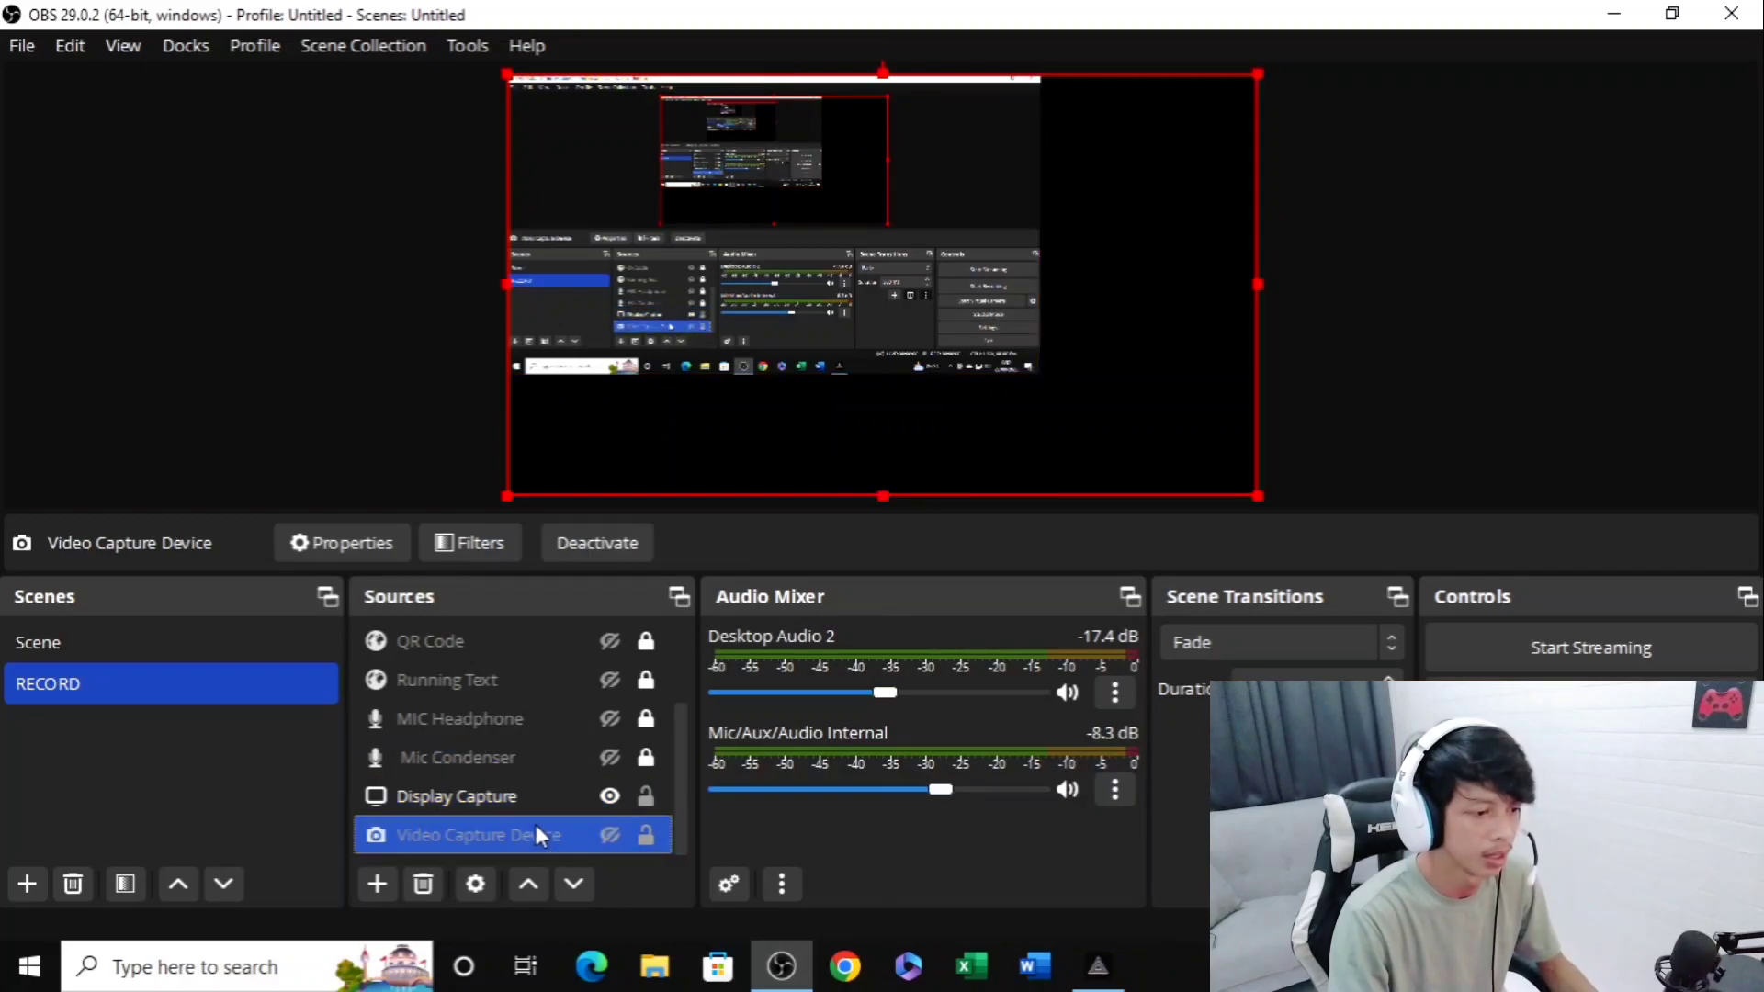
right_click(537, 825)
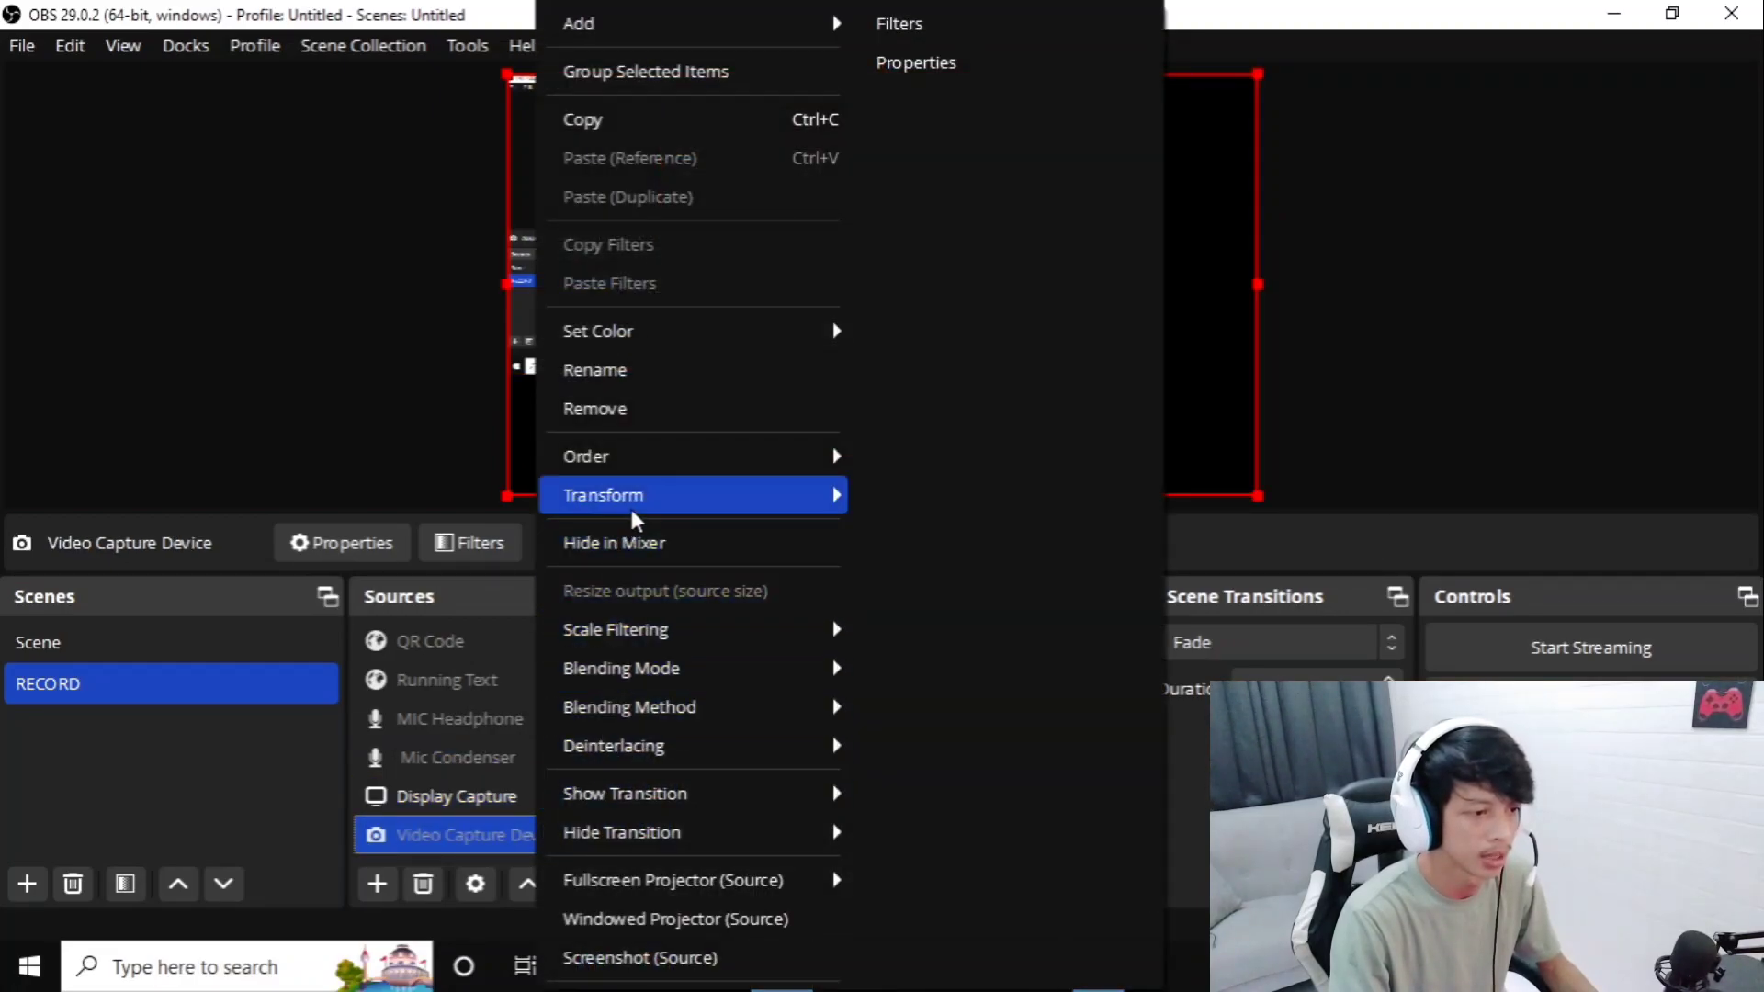
mouse_move(634, 511)
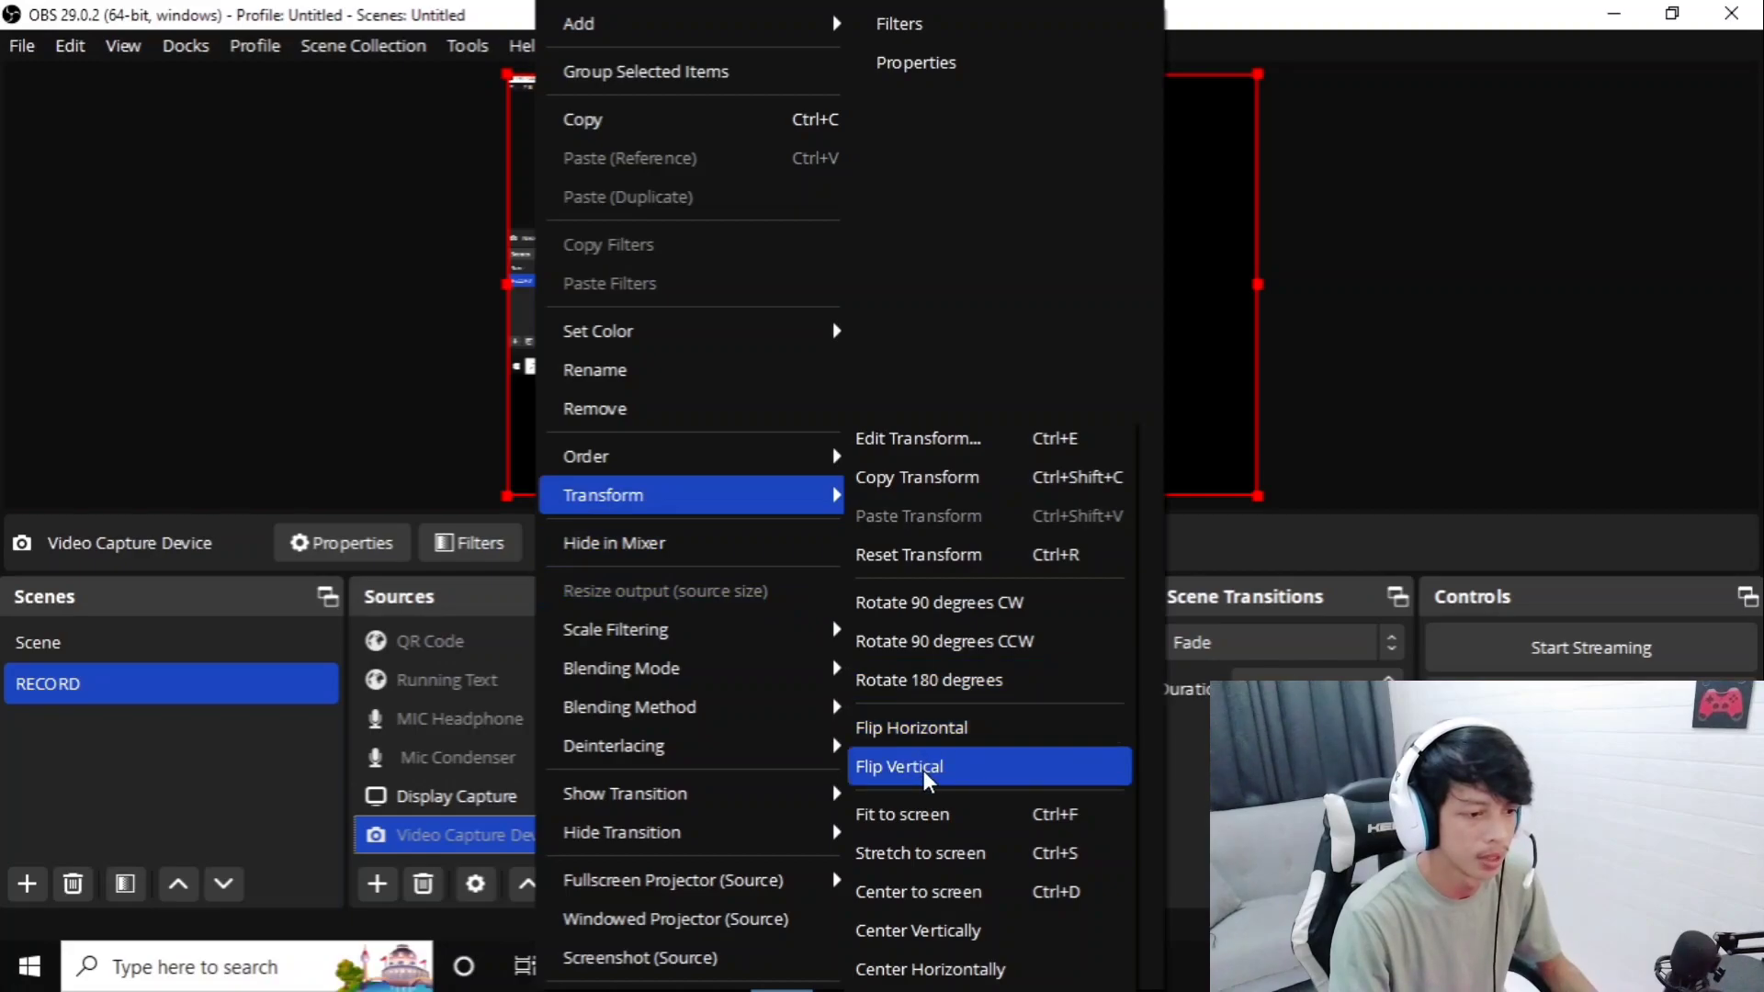
click(905, 814)
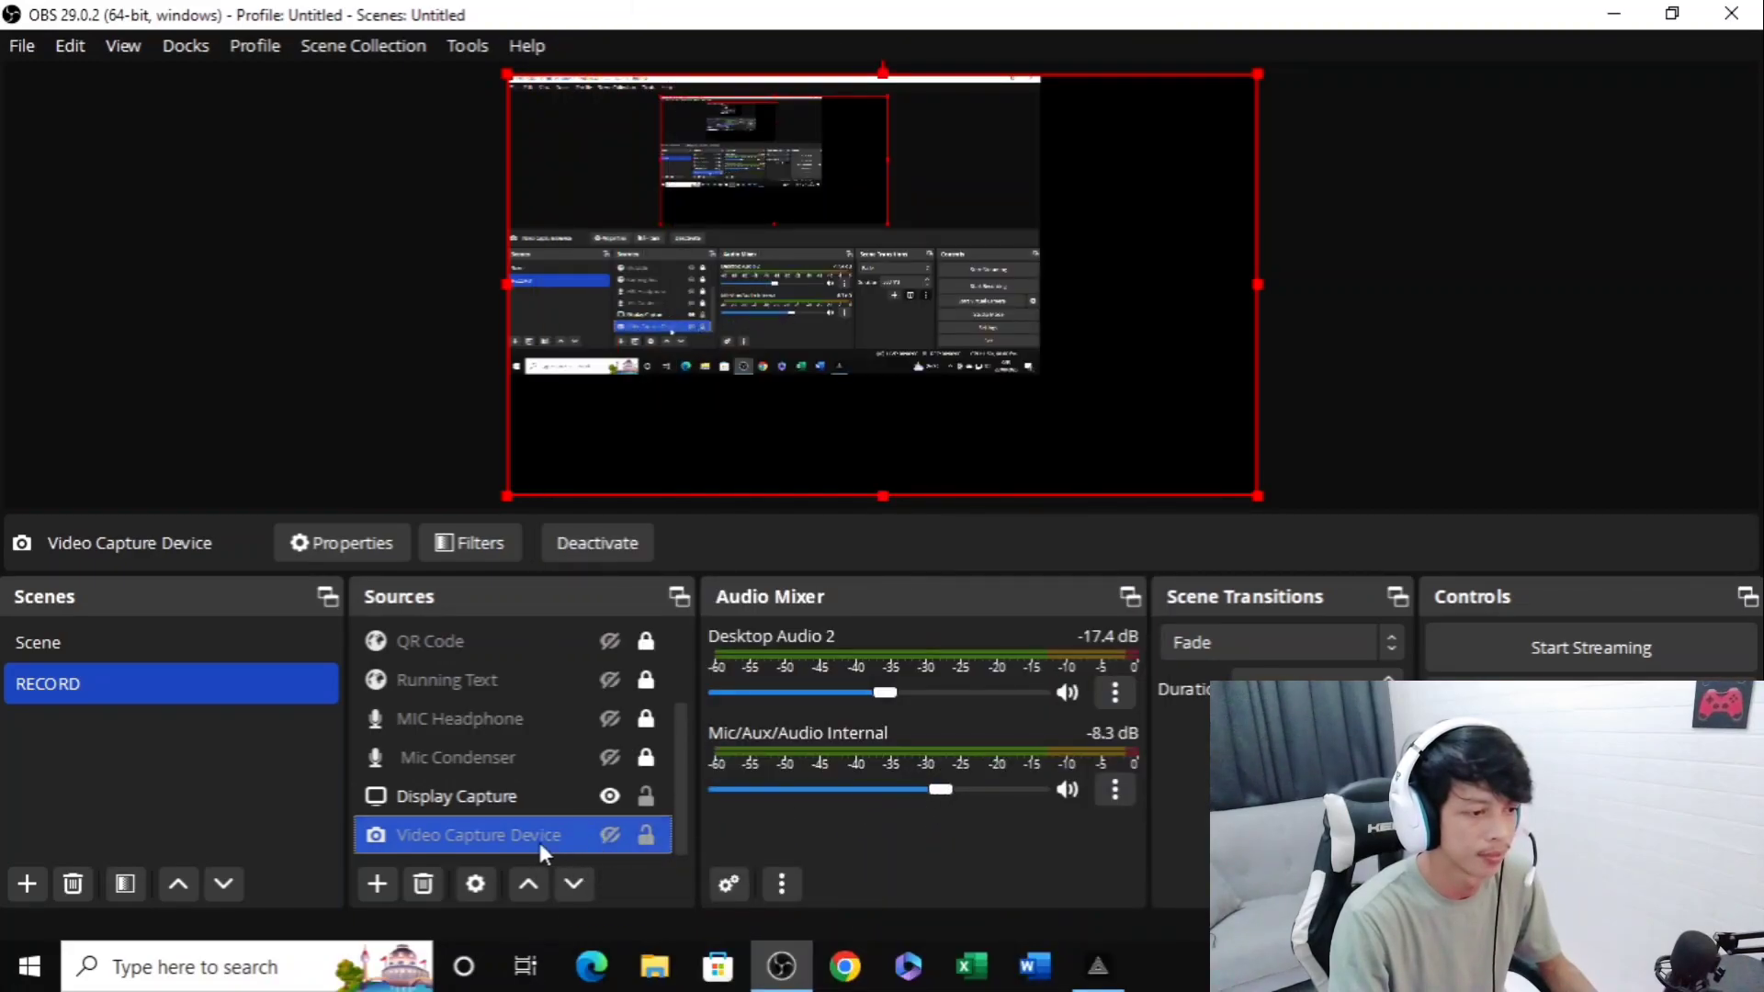
Fit the Display Capture source to the screen so it fills the canvas, and deselect it
click(535, 799)
right_click(533, 798)
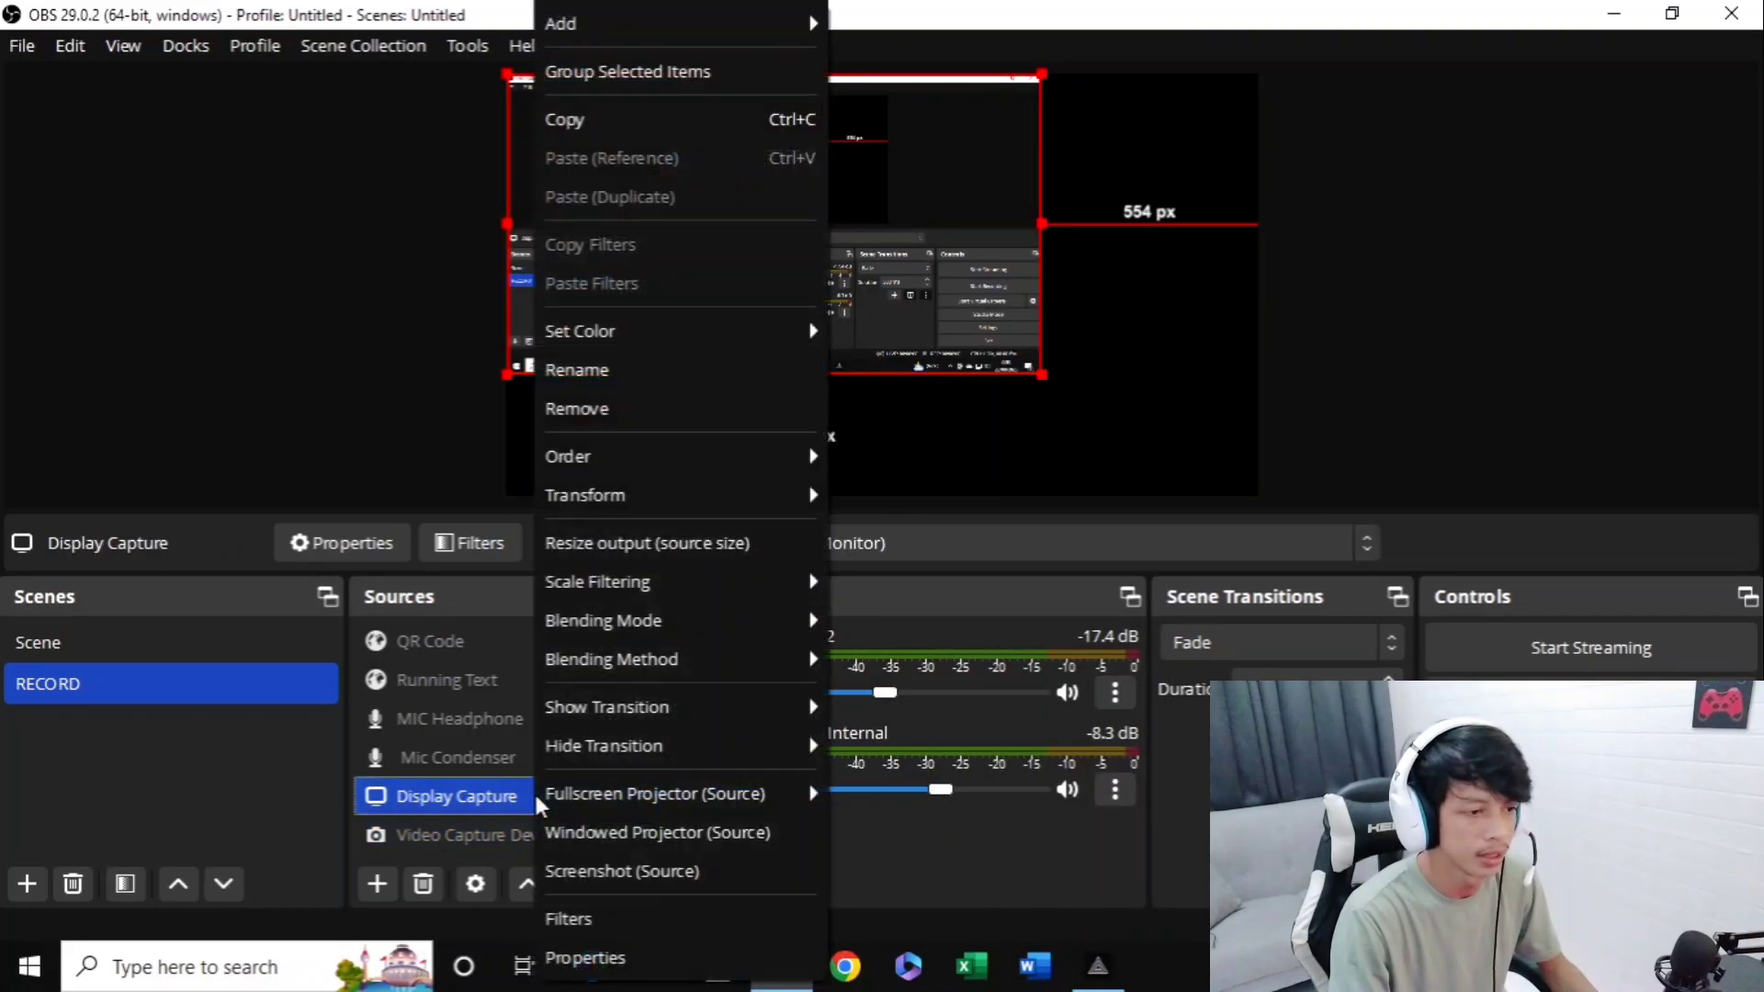
mouse_move(702, 511)
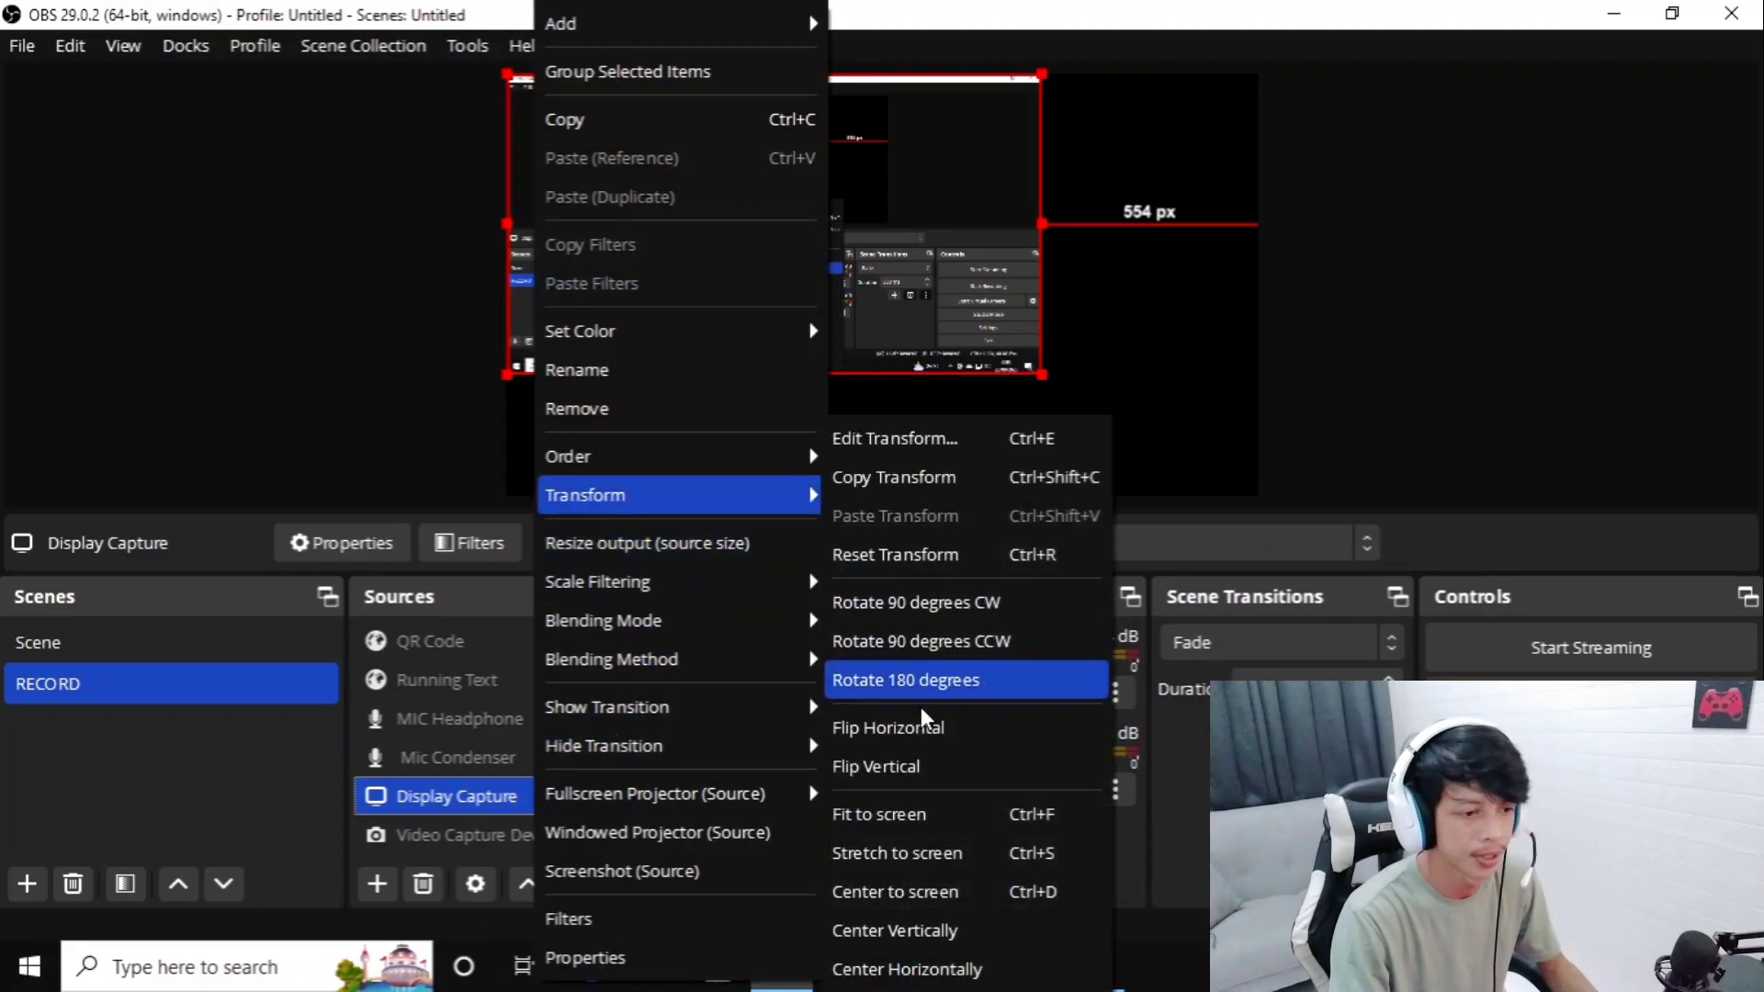
click(913, 812)
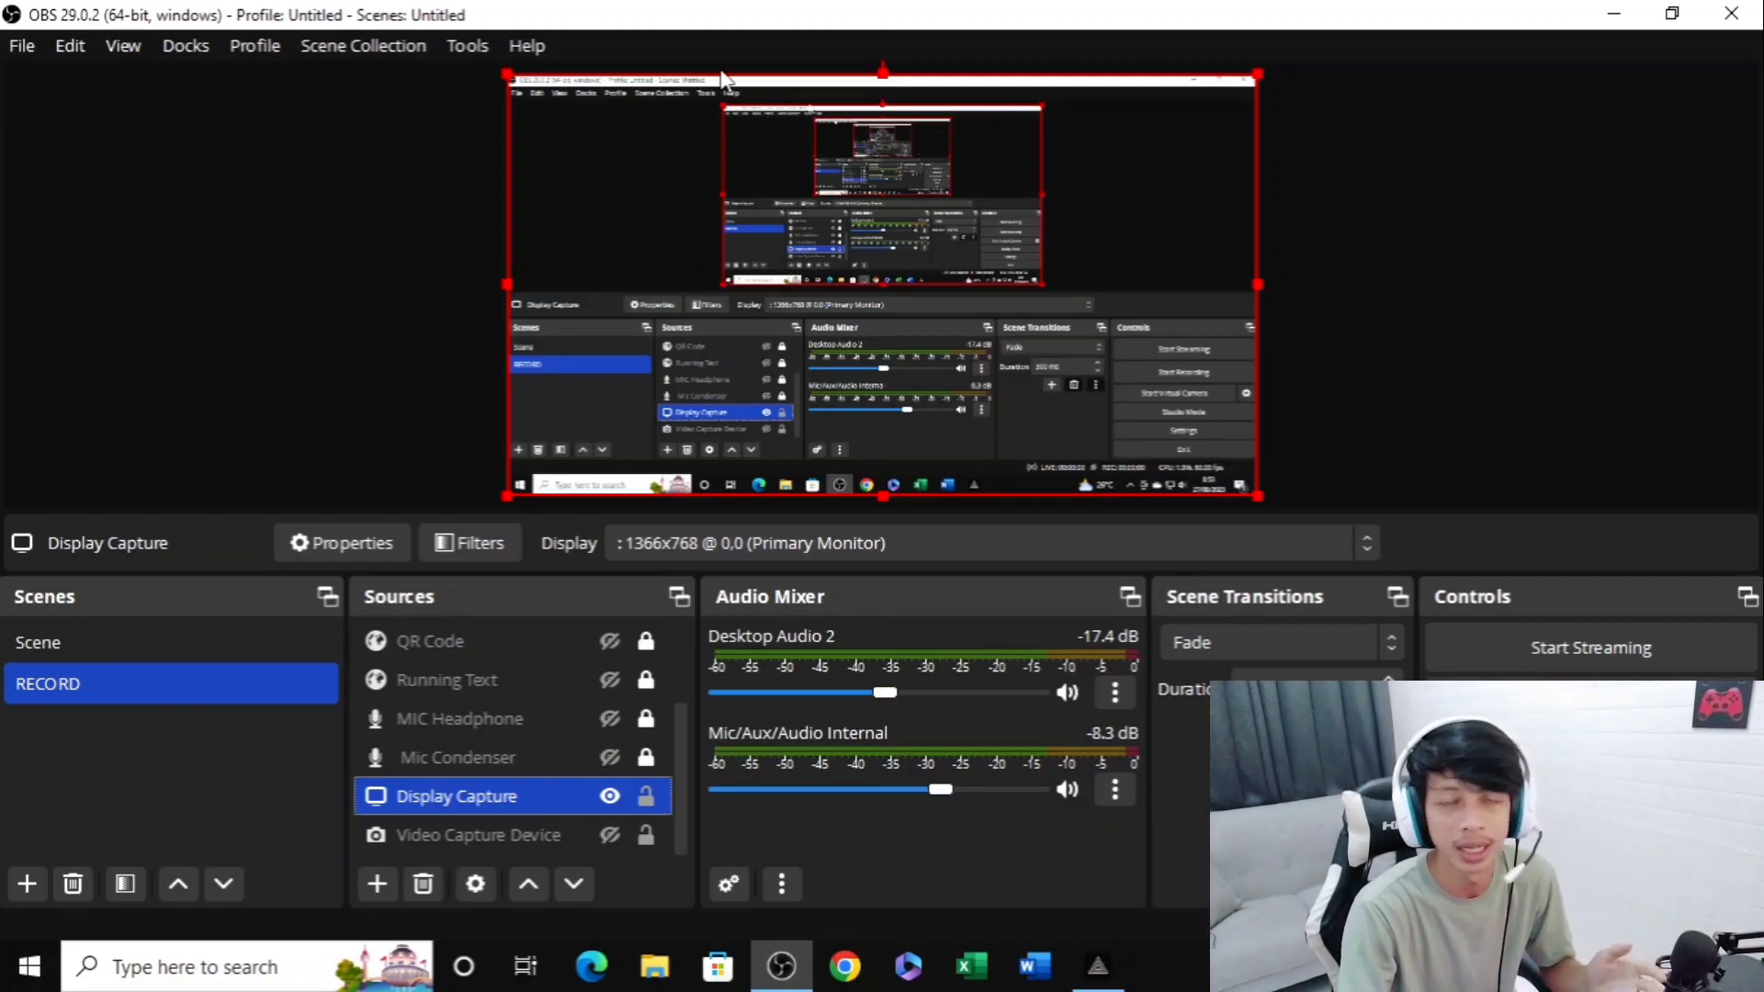
click(1315, 303)
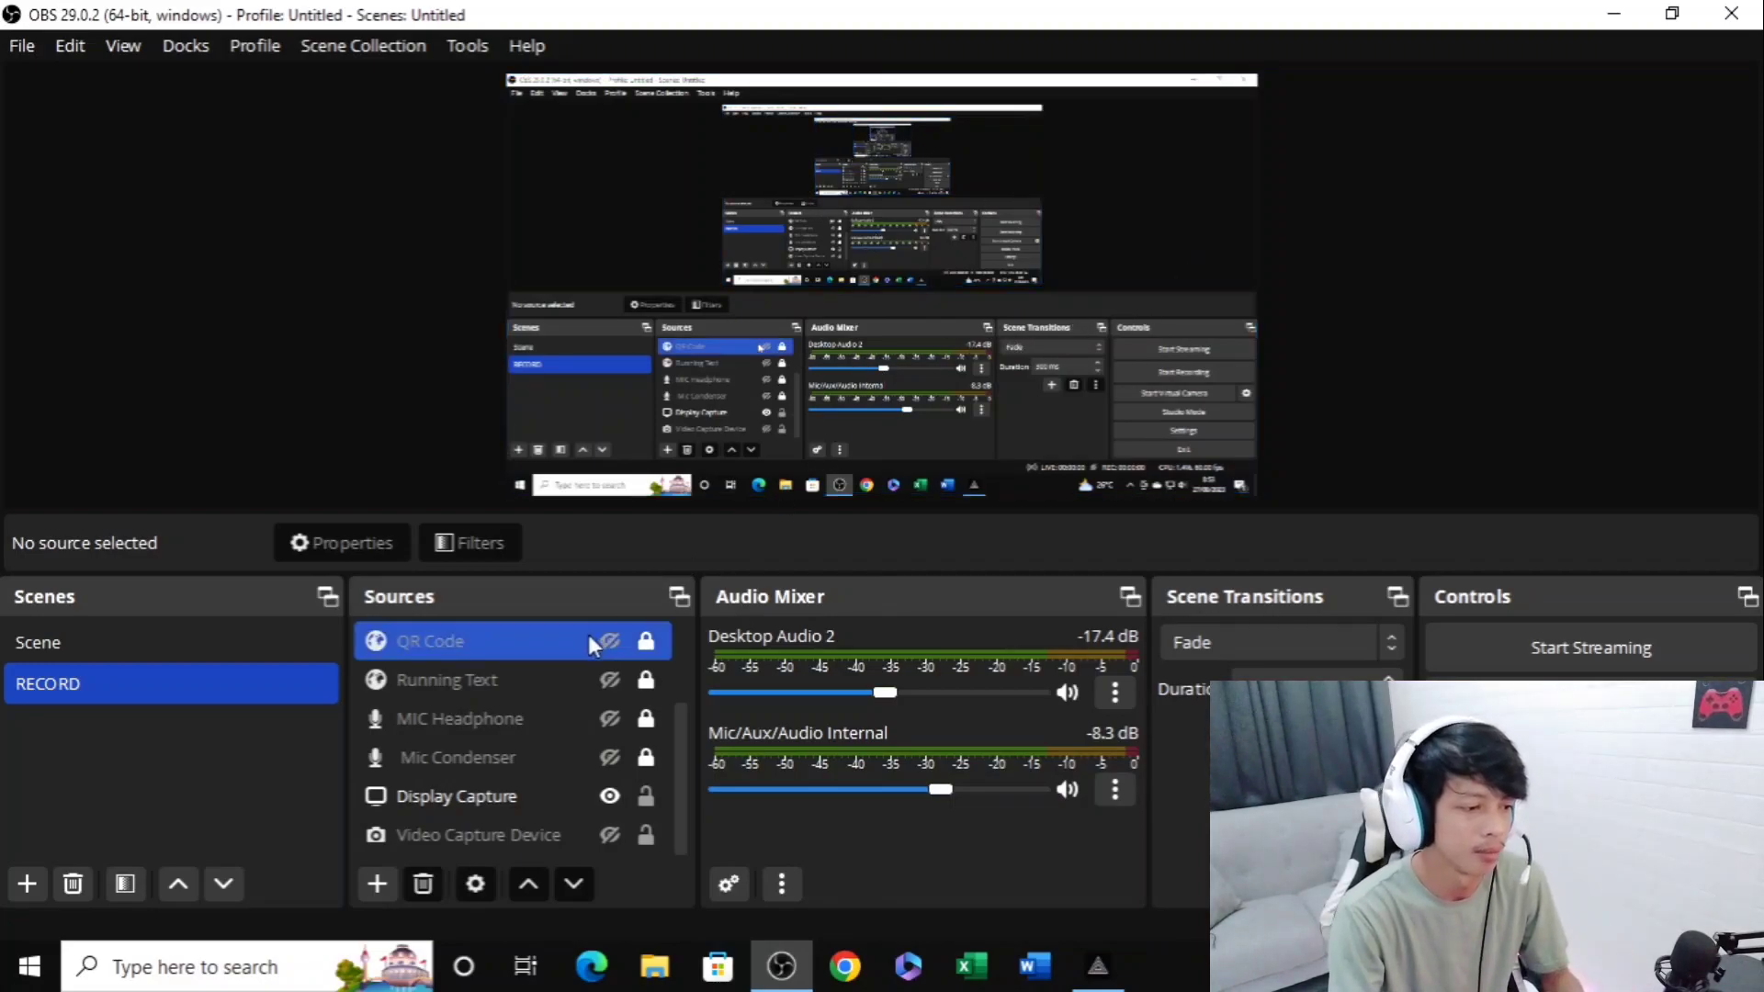
Create a new Image source with the default name in the RECORD scene
click(378, 885)
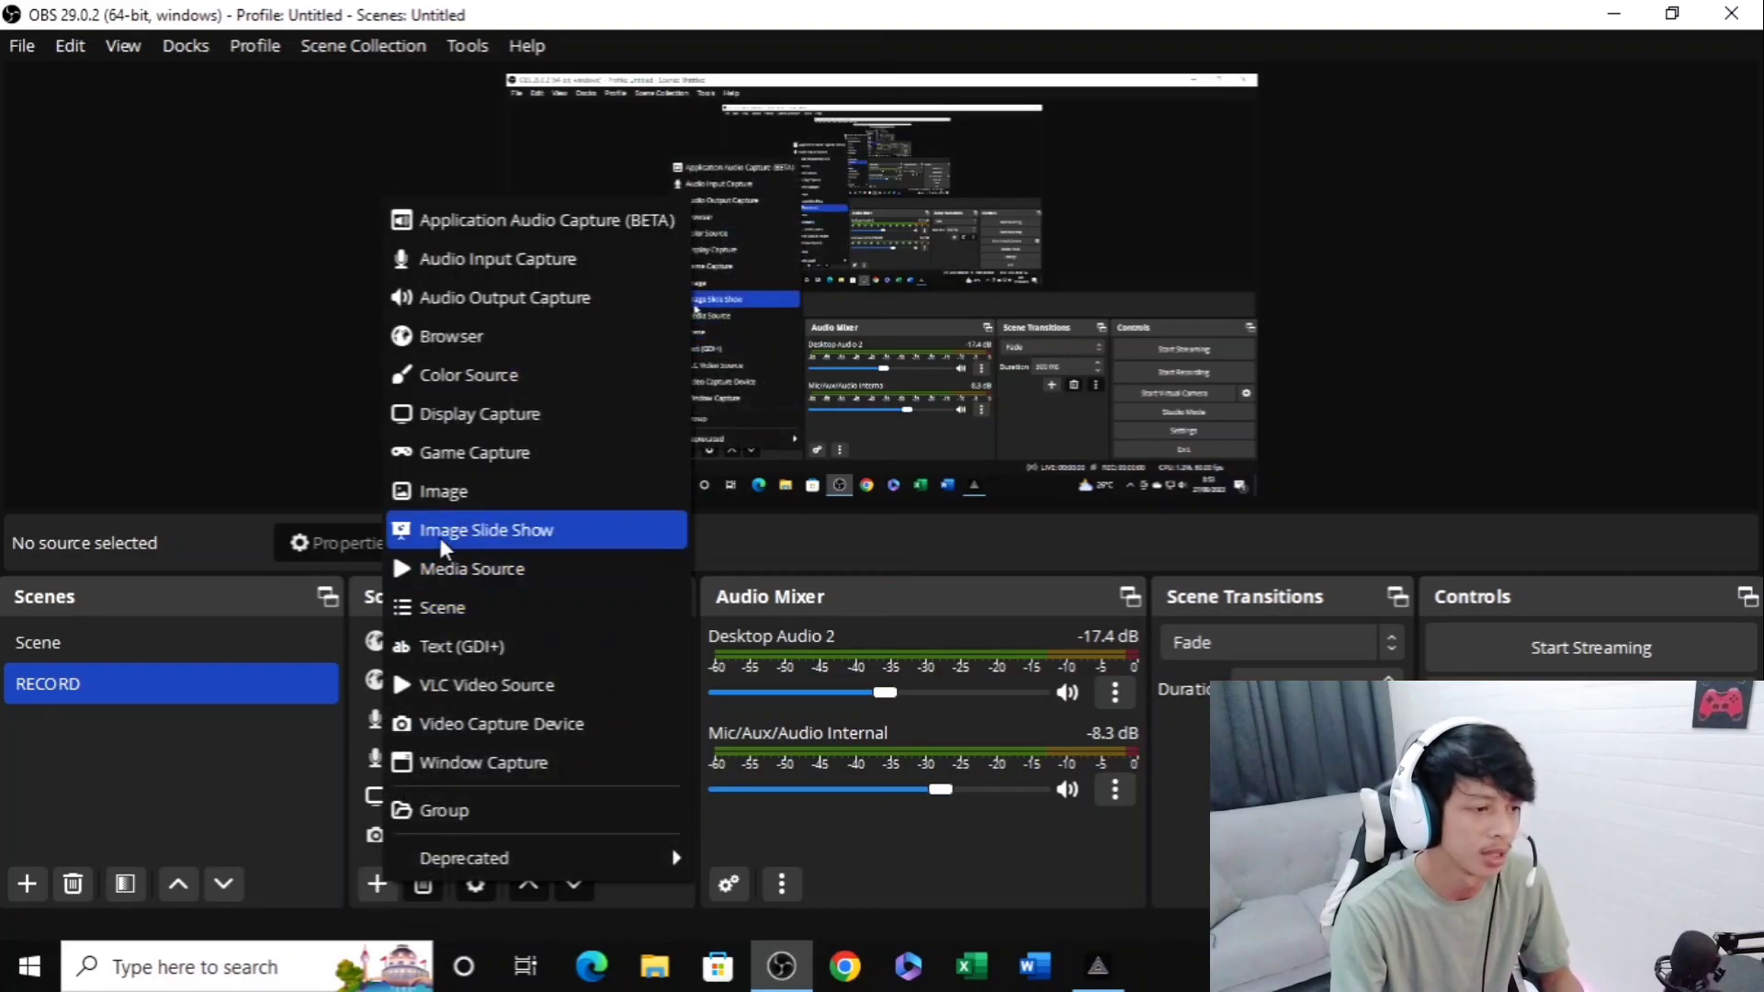
click(446, 497)
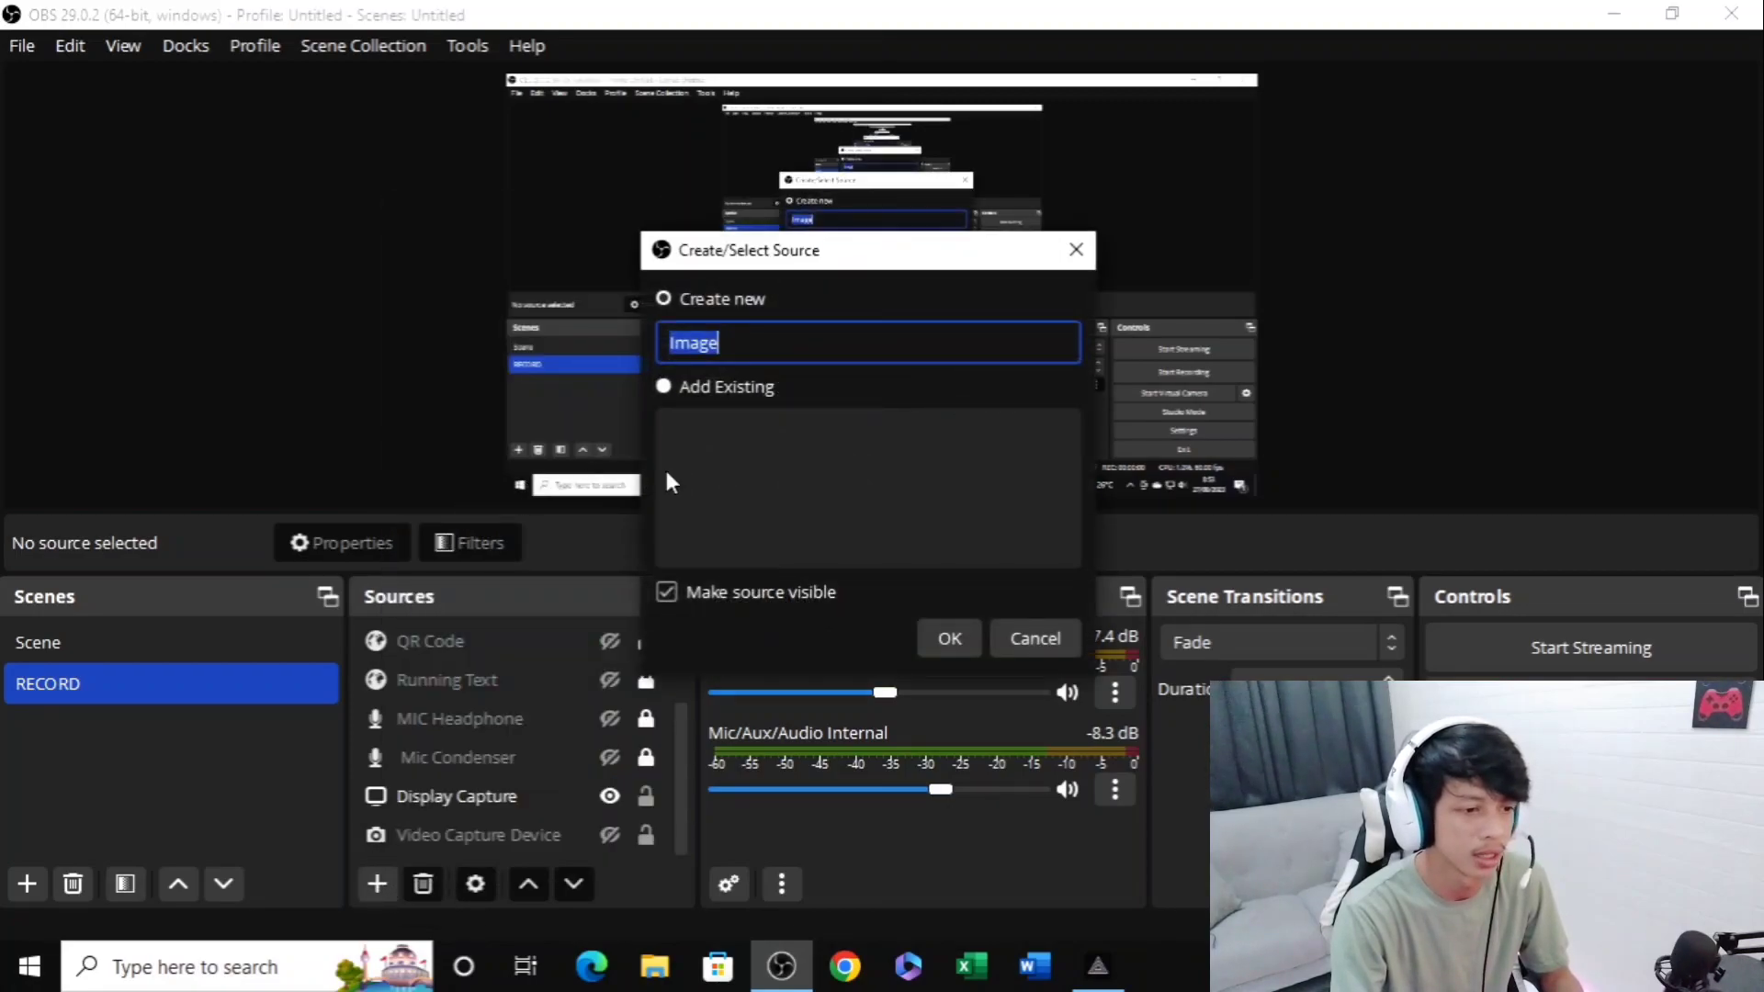
click(960, 634)
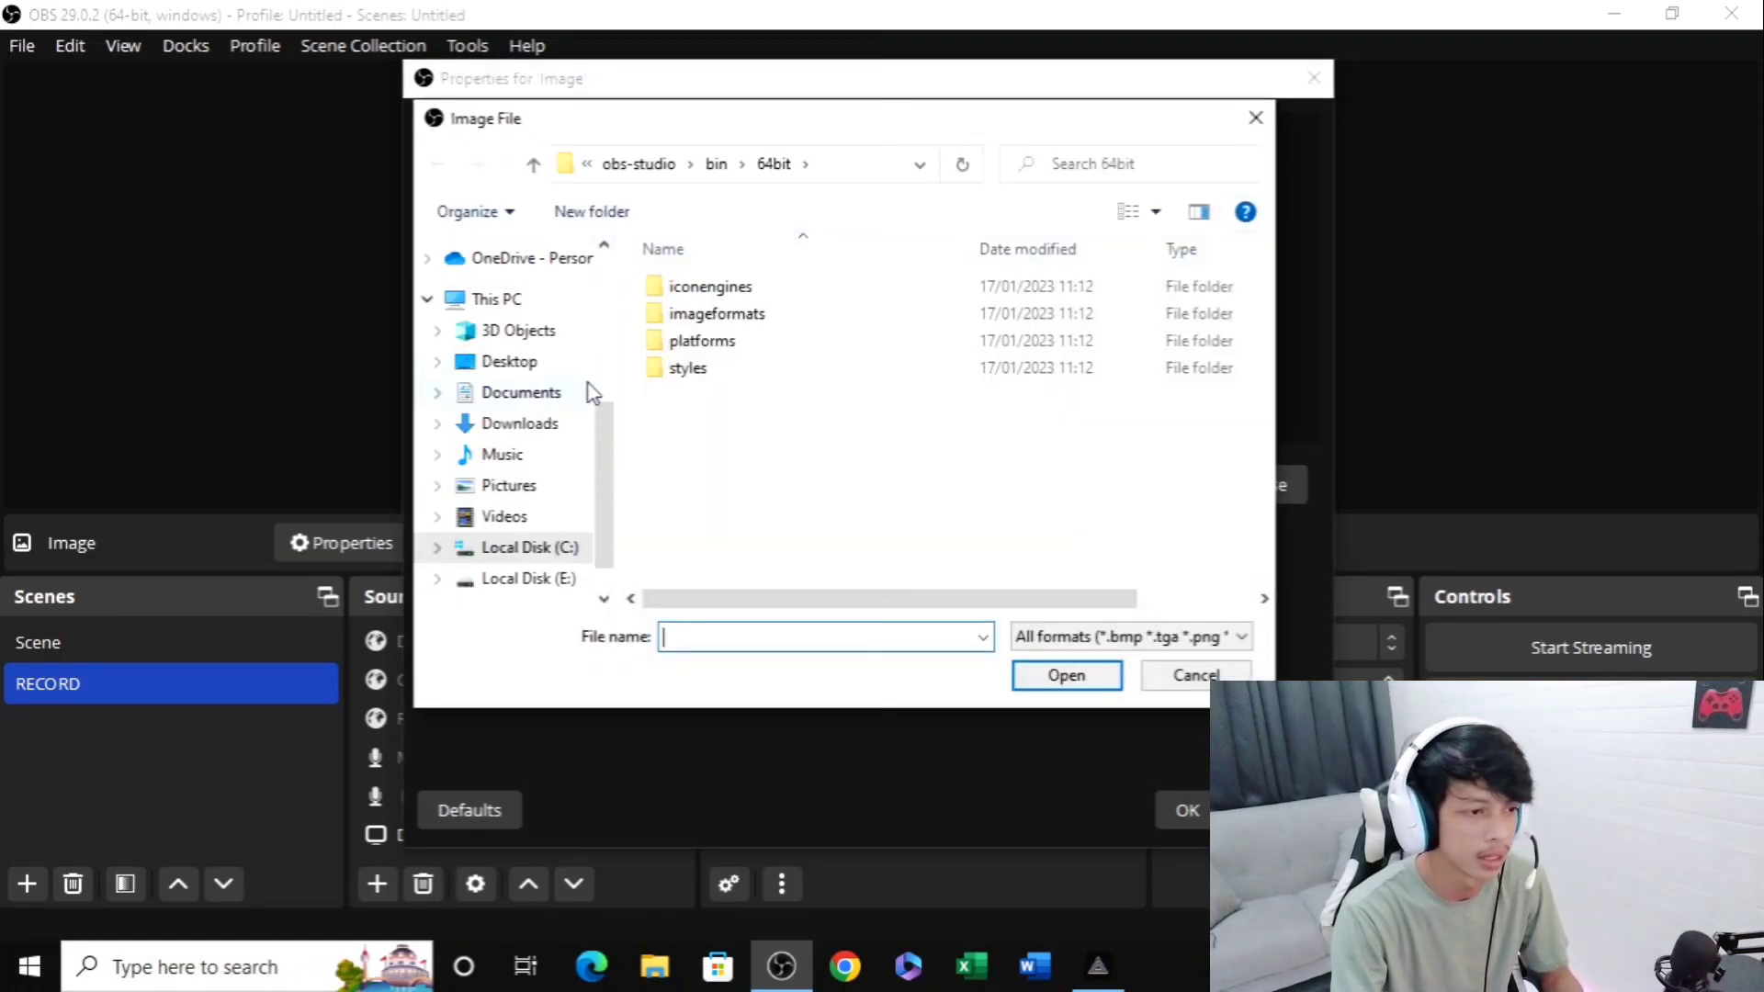
Load the Pngtree twitch stream overlay facecam frame picture from the Music Streaming folder into the Image source and accept its properties
click(531, 398)
scroll(703, 384, down, 5)
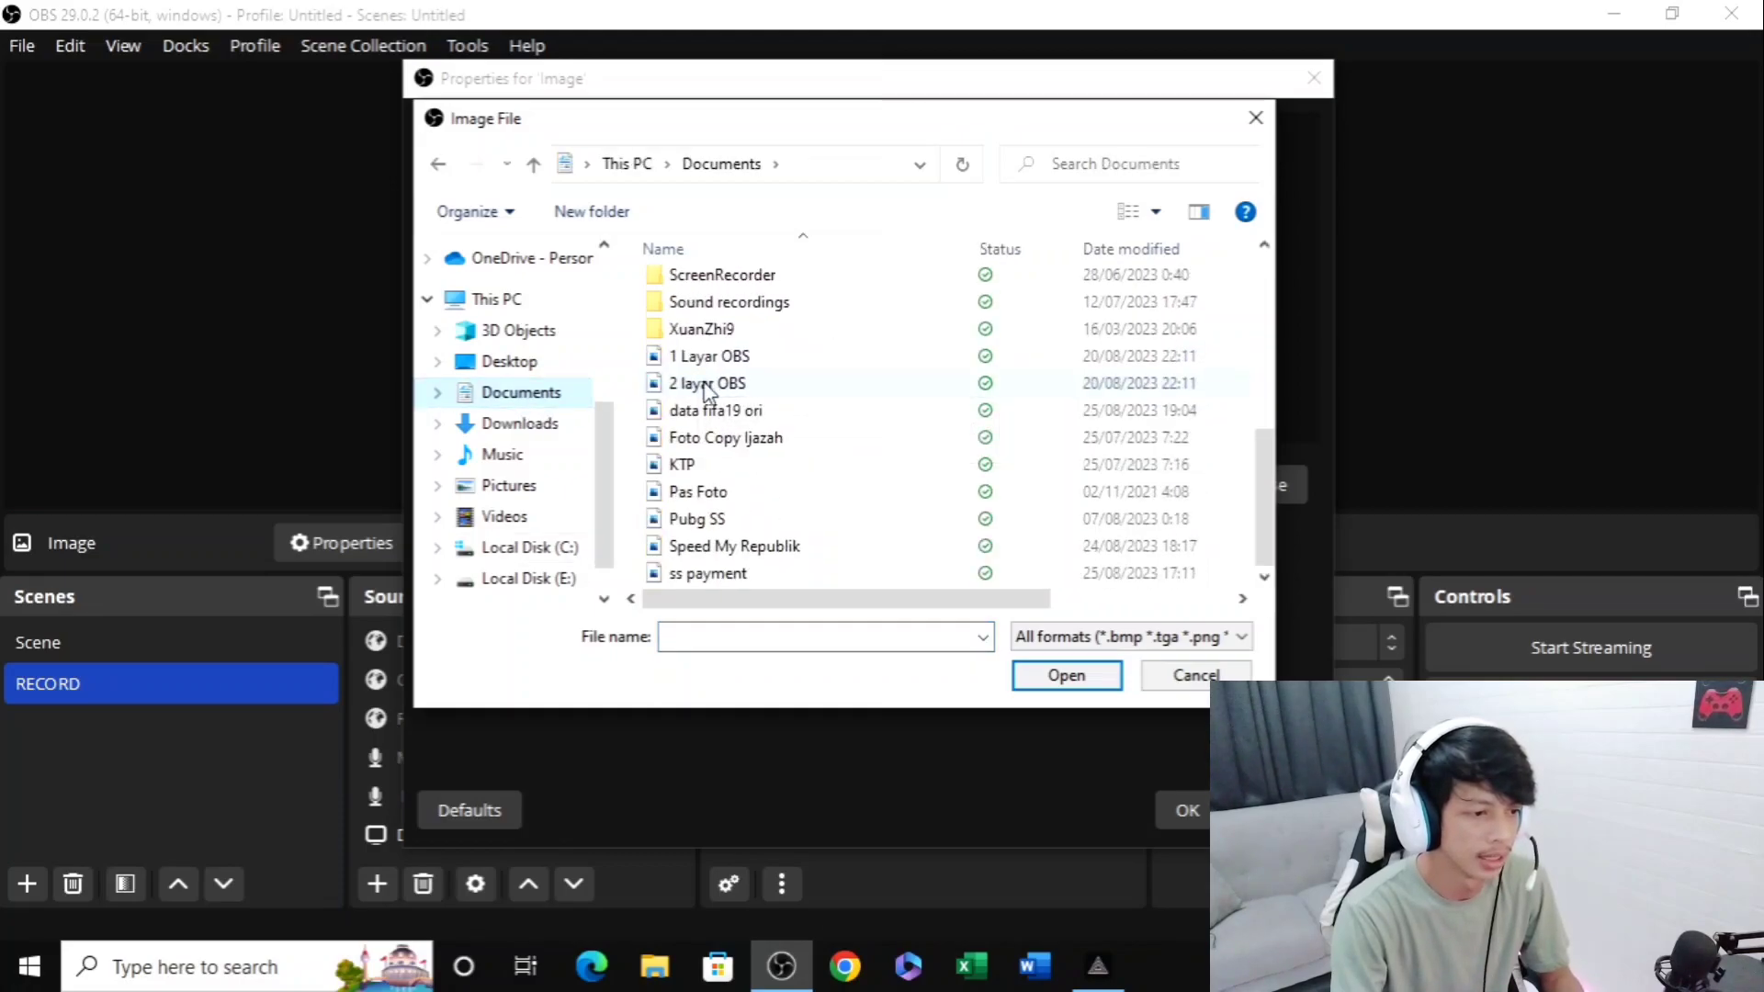
scroll(531, 476, up, 4)
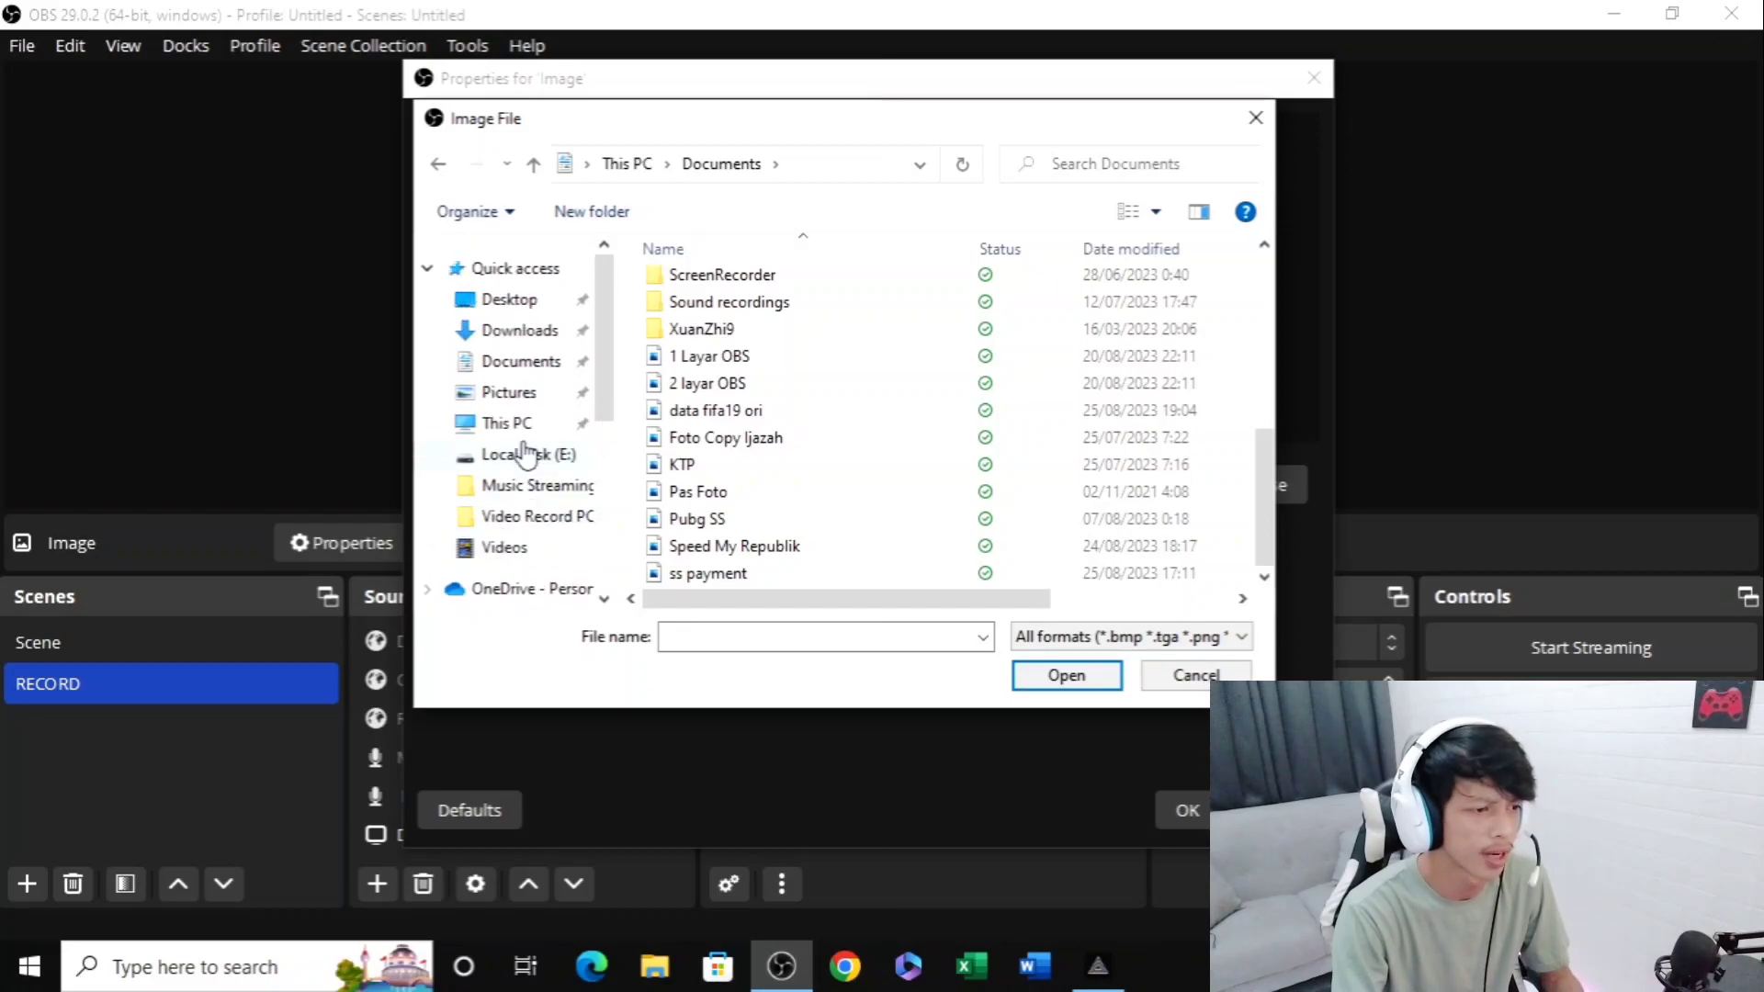
scroll(528, 450, down, 3)
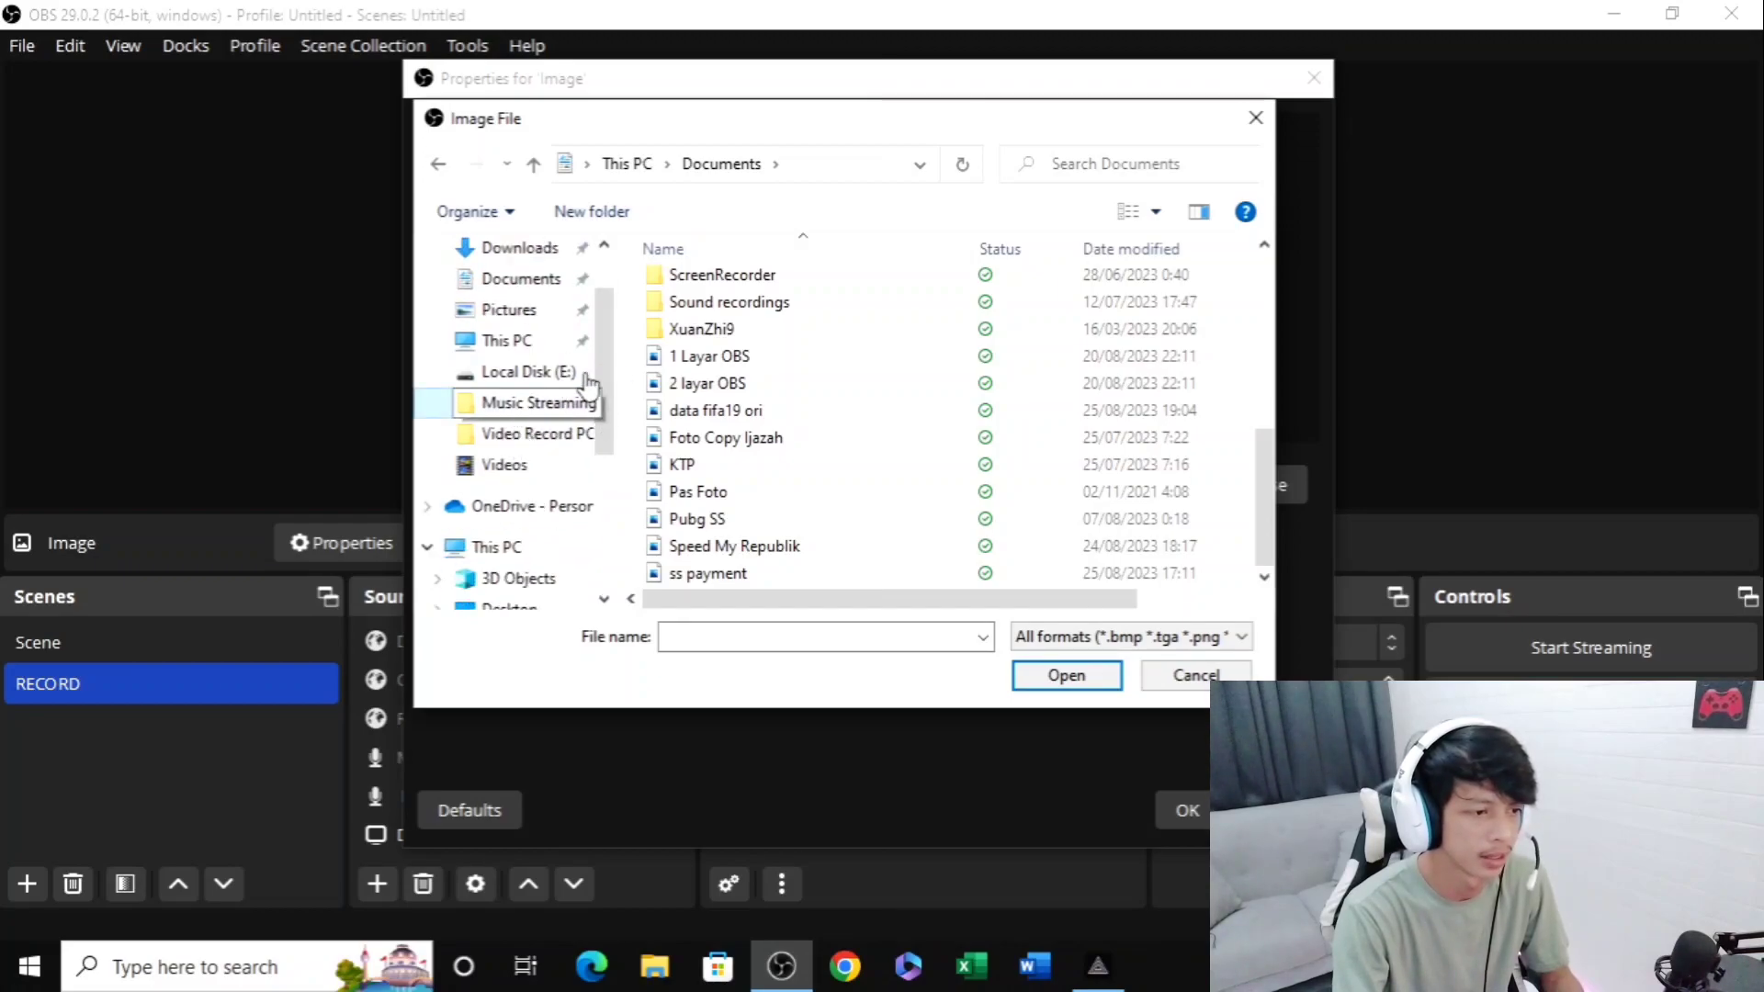
click(542, 403)
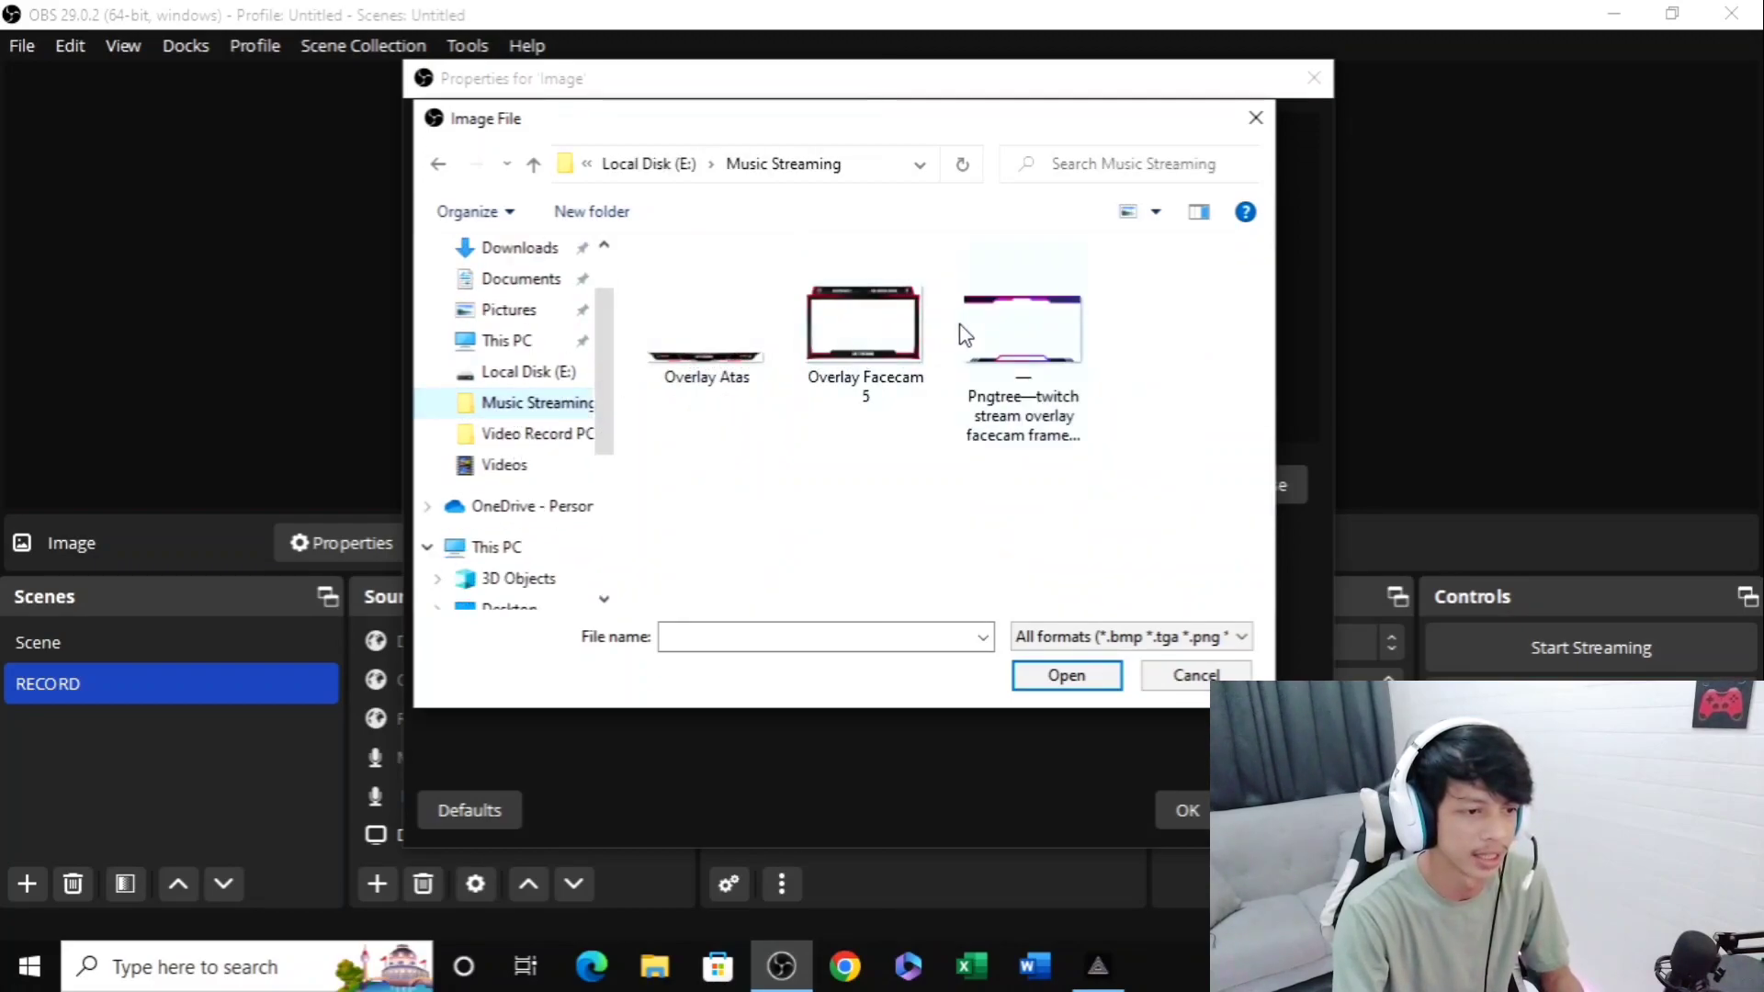
click(964, 327)
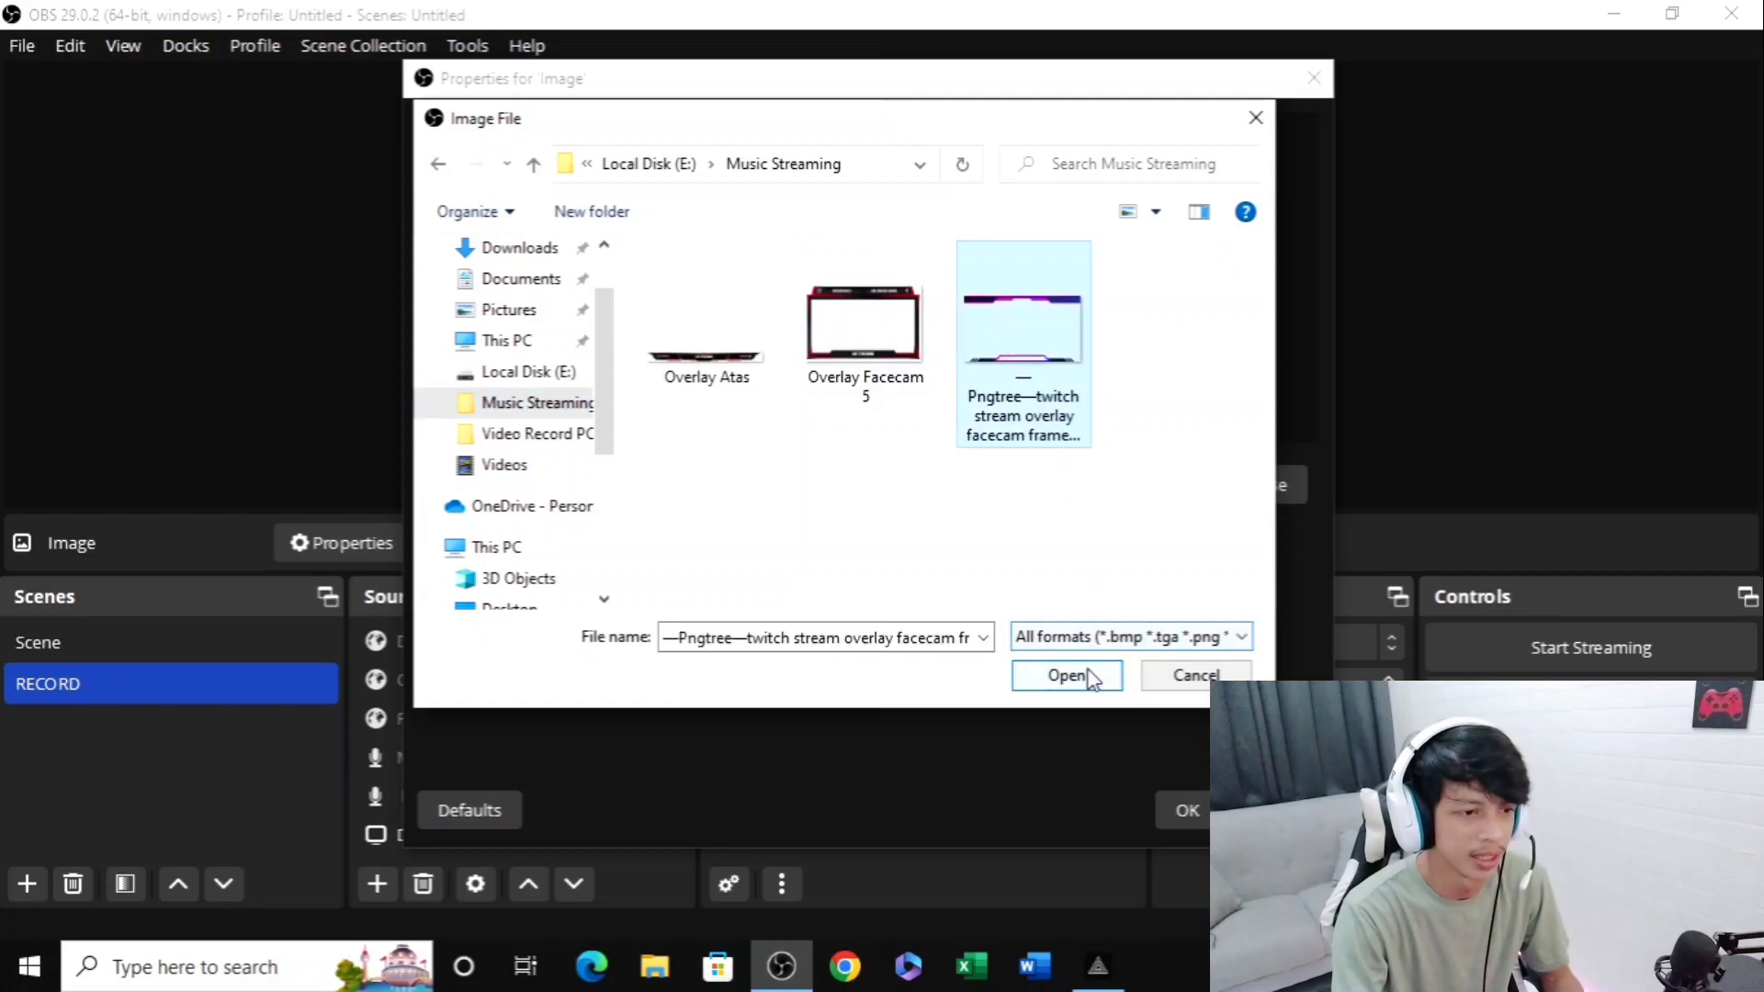
click(1073, 677)
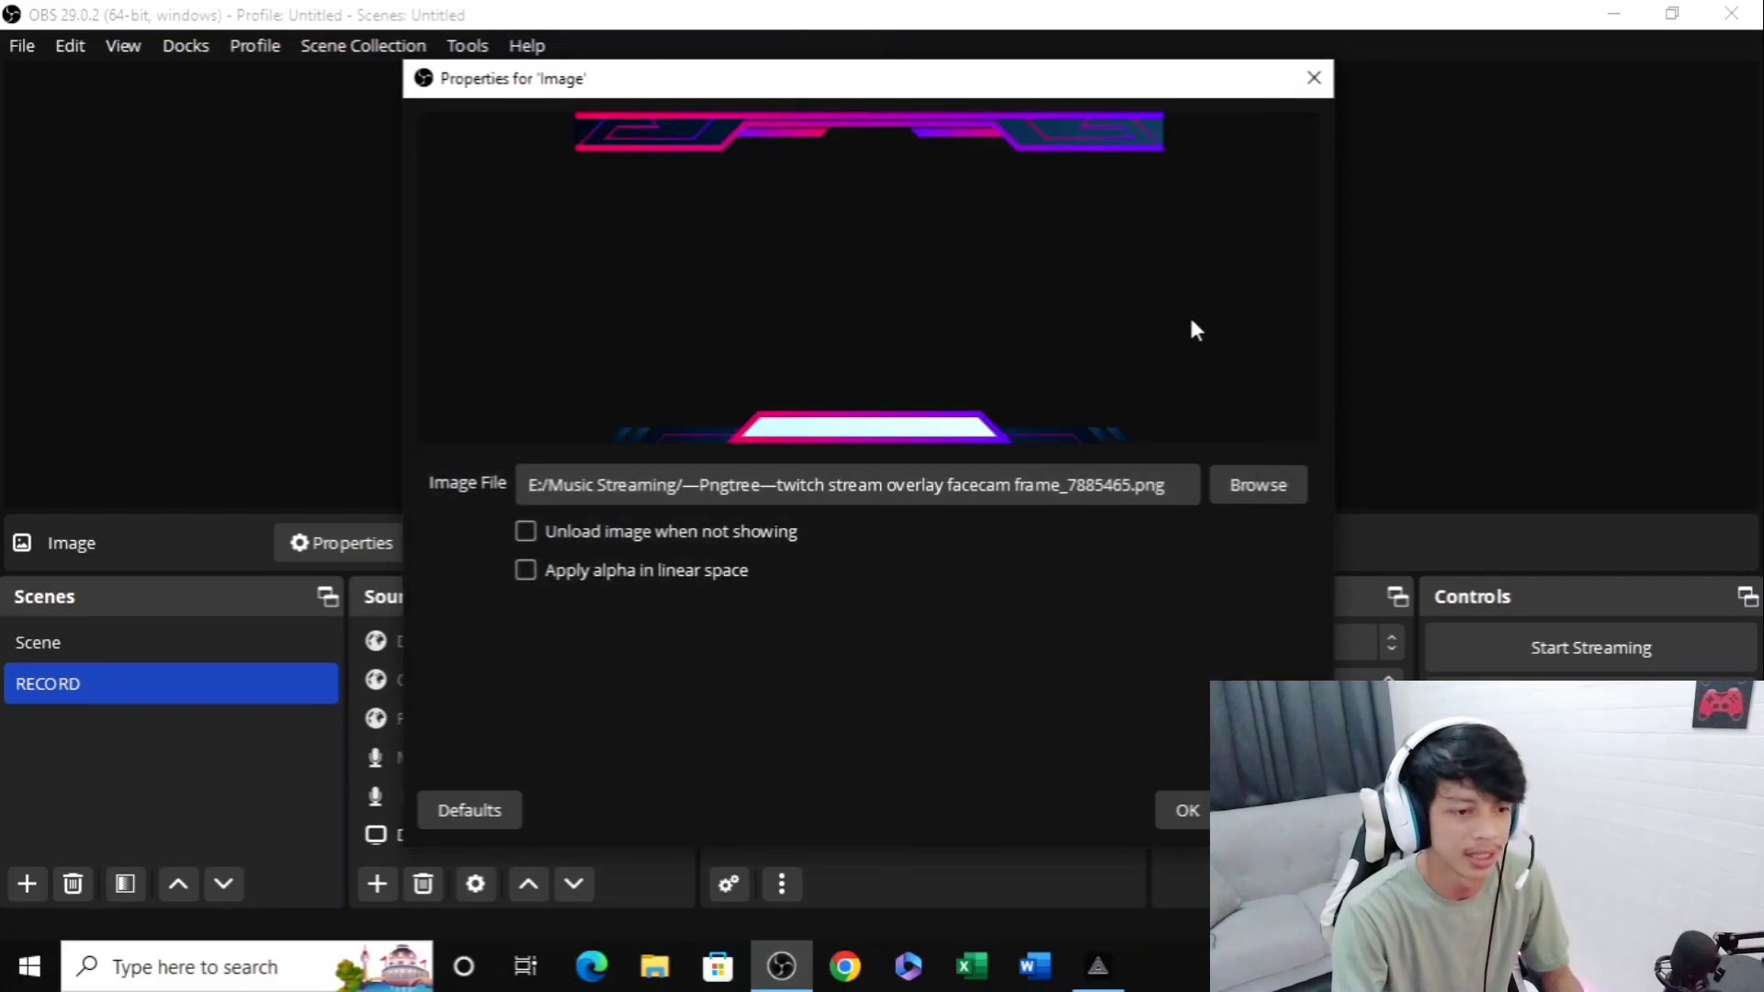
click(1185, 812)
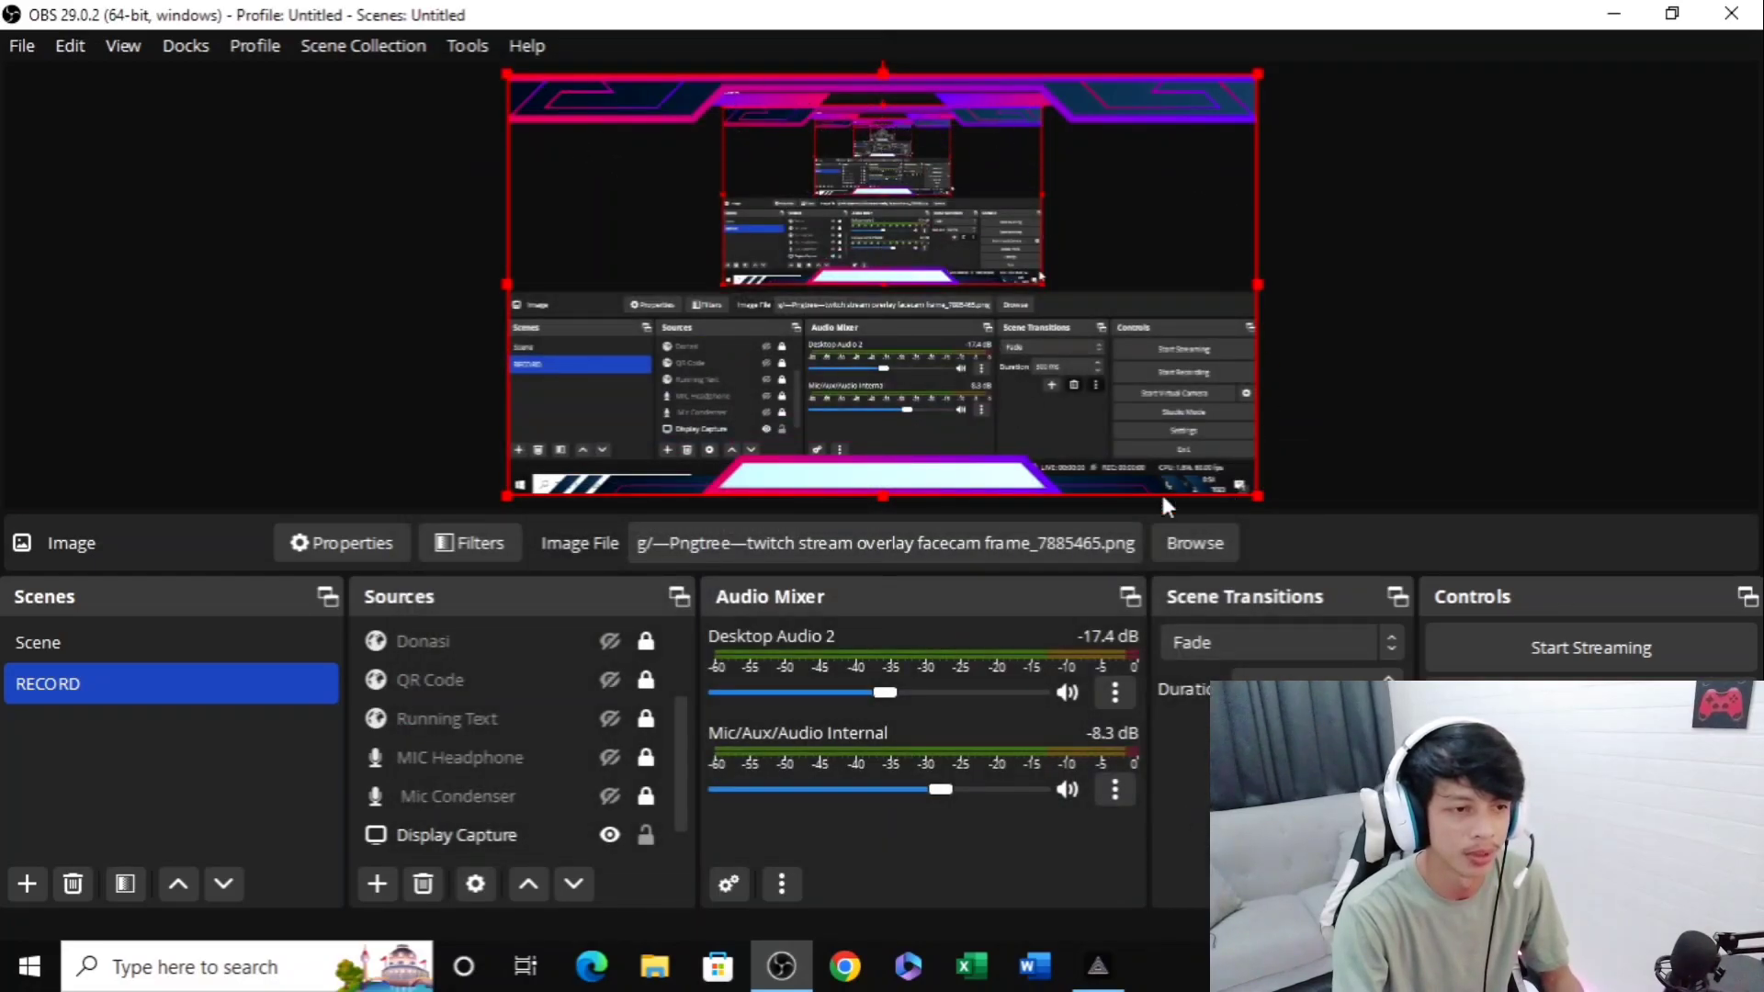
click(1505, 294)
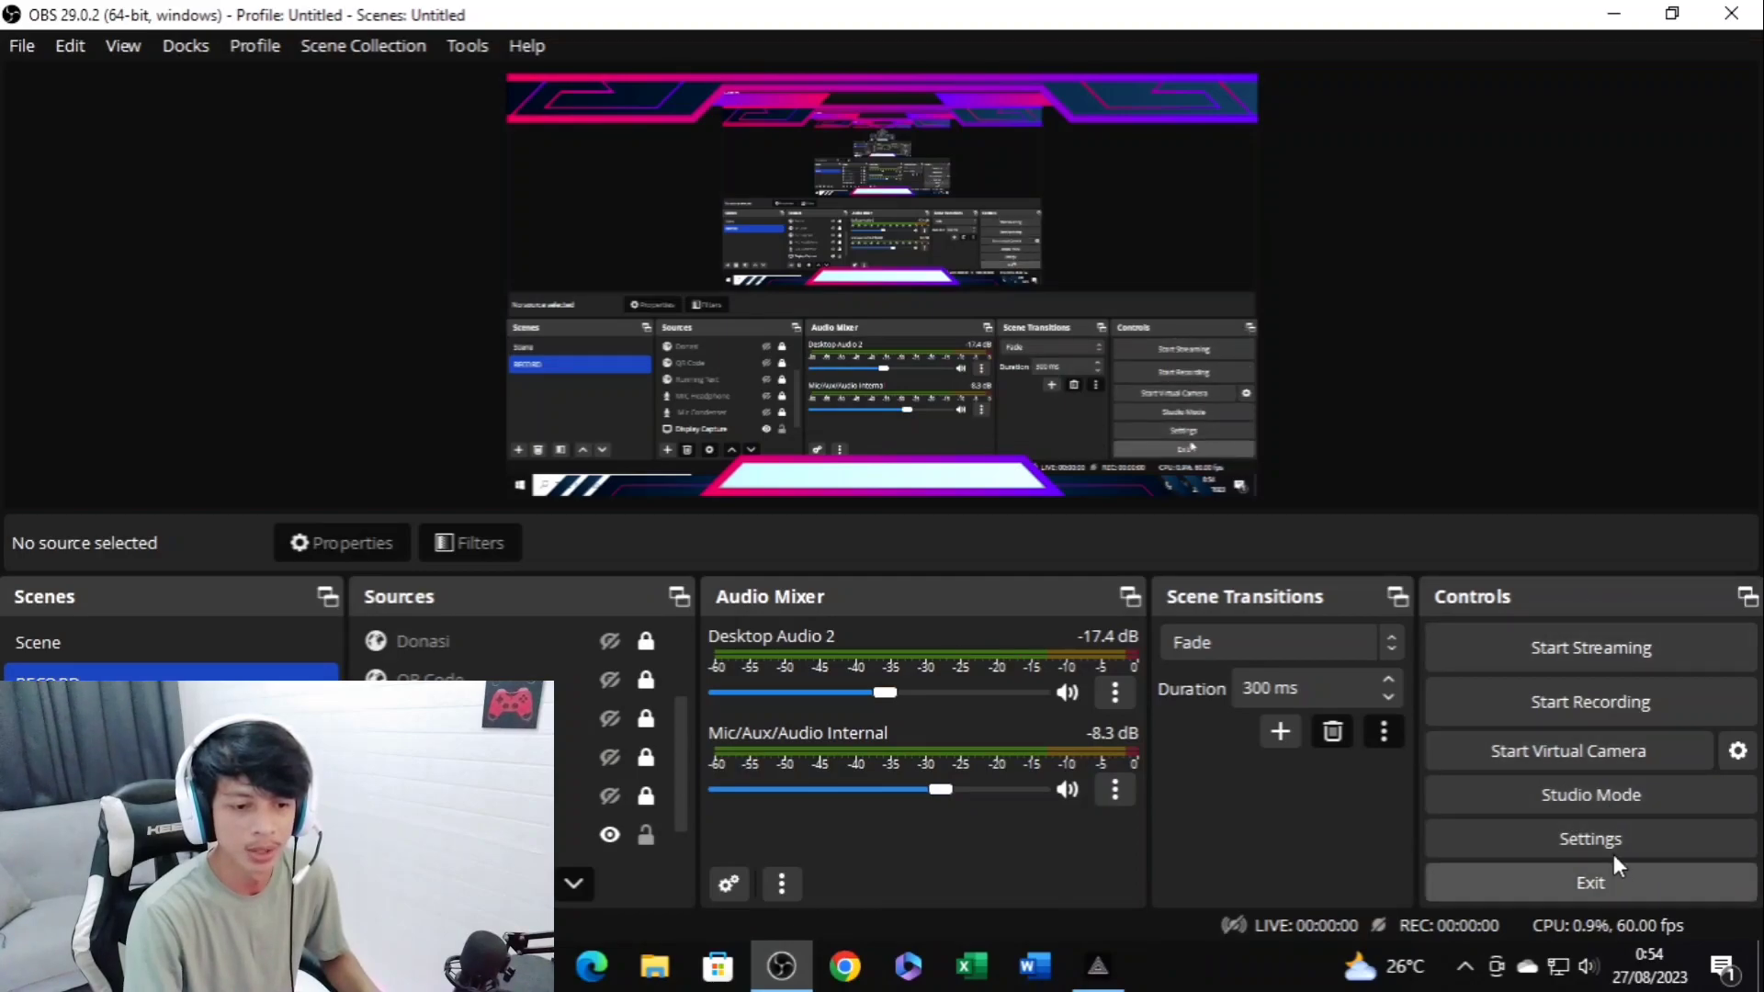
Enable Studio Mode, comparing its preview and program views with the normal single view
click(1626, 798)
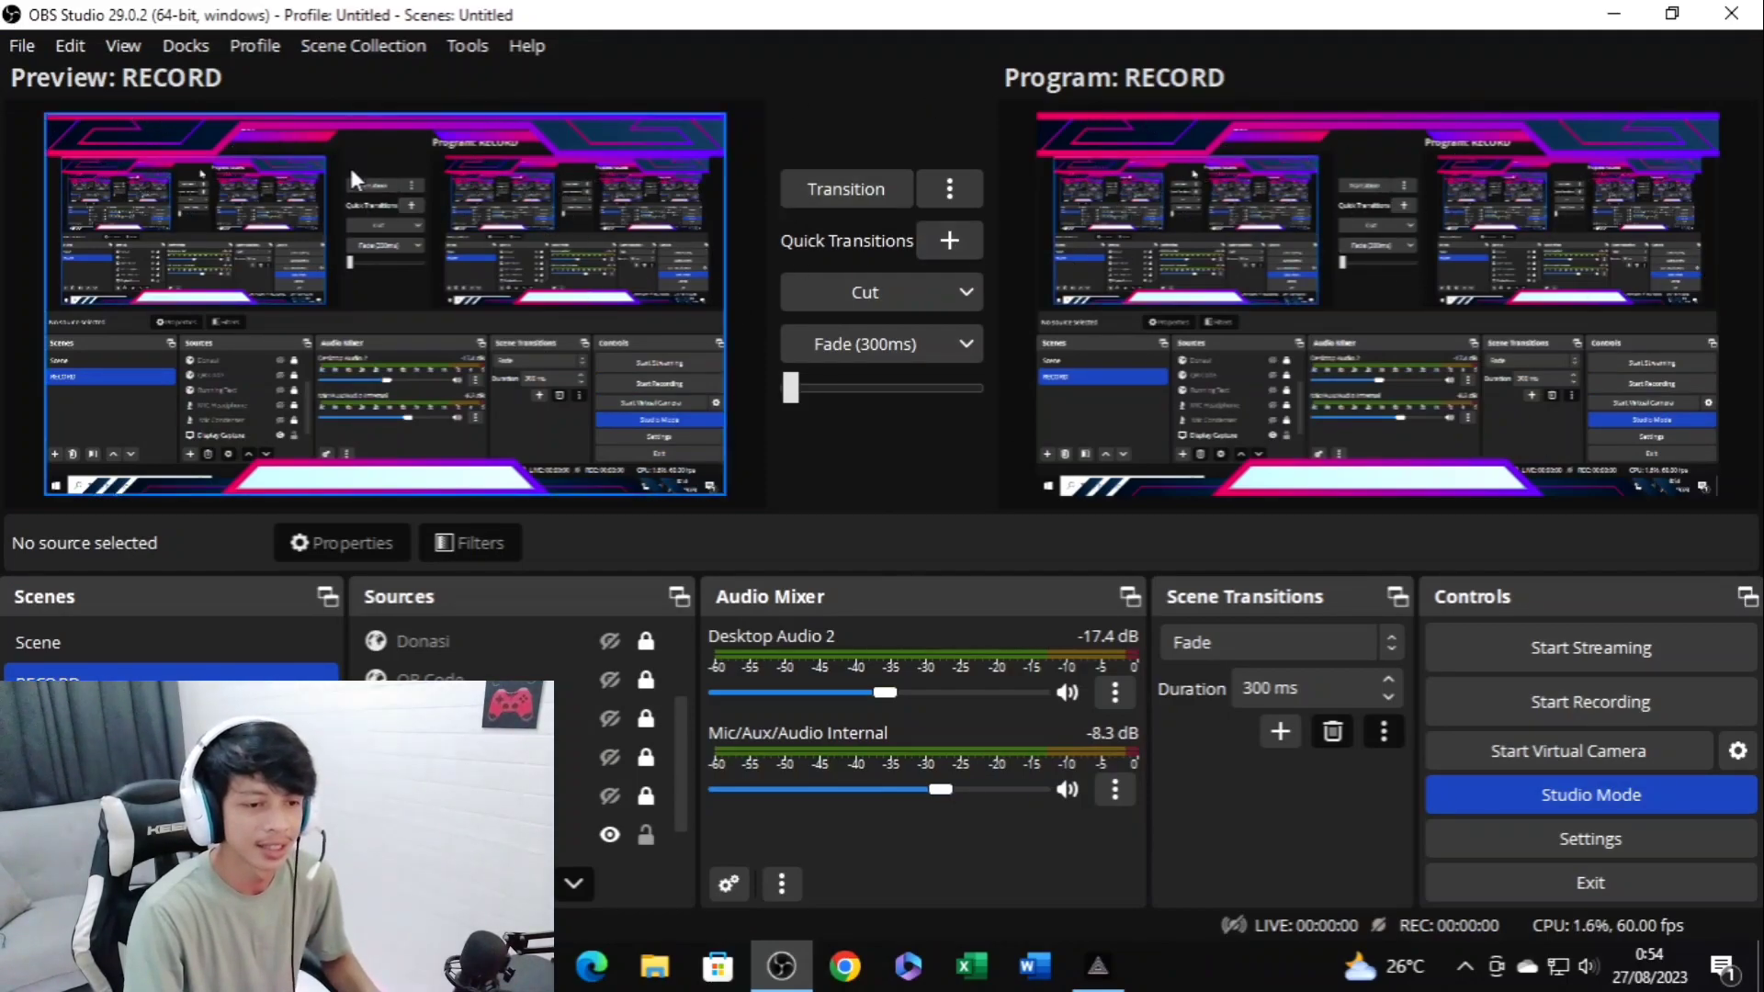
click(1621, 789)
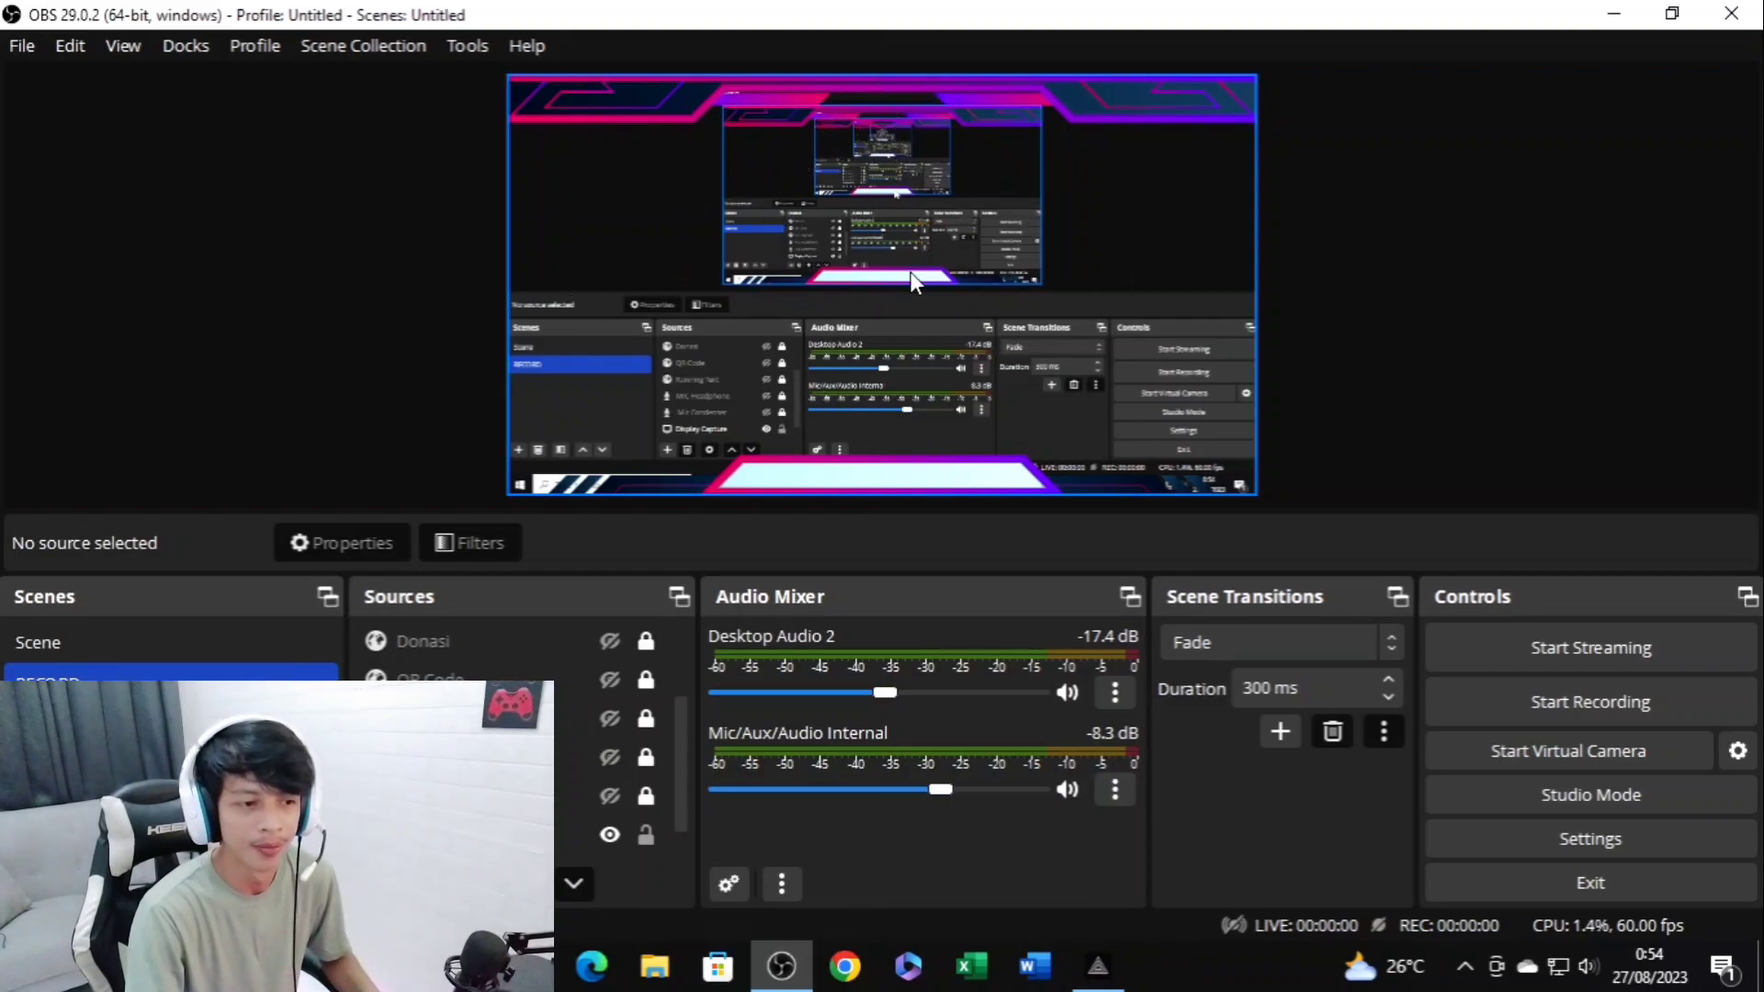
click(1542, 796)
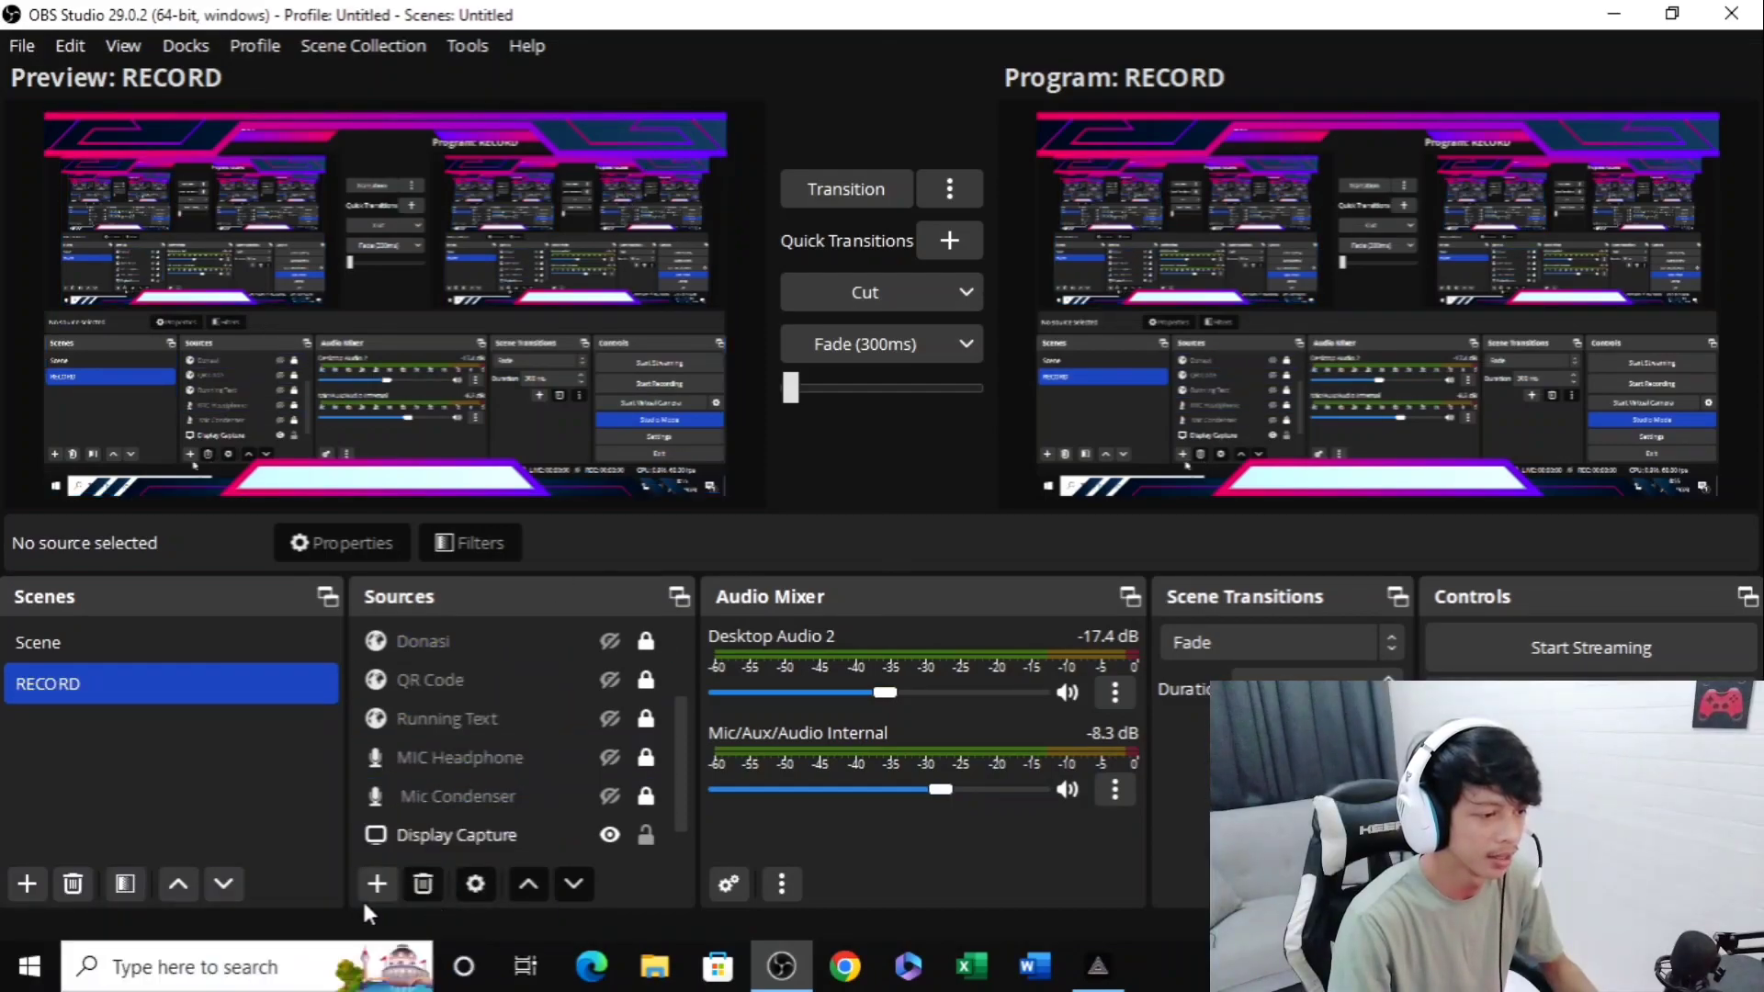
Create a new Video Capture Device source with the default name in the RECORD scene, using the HD Camera, and accept its properties
click(360, 895)
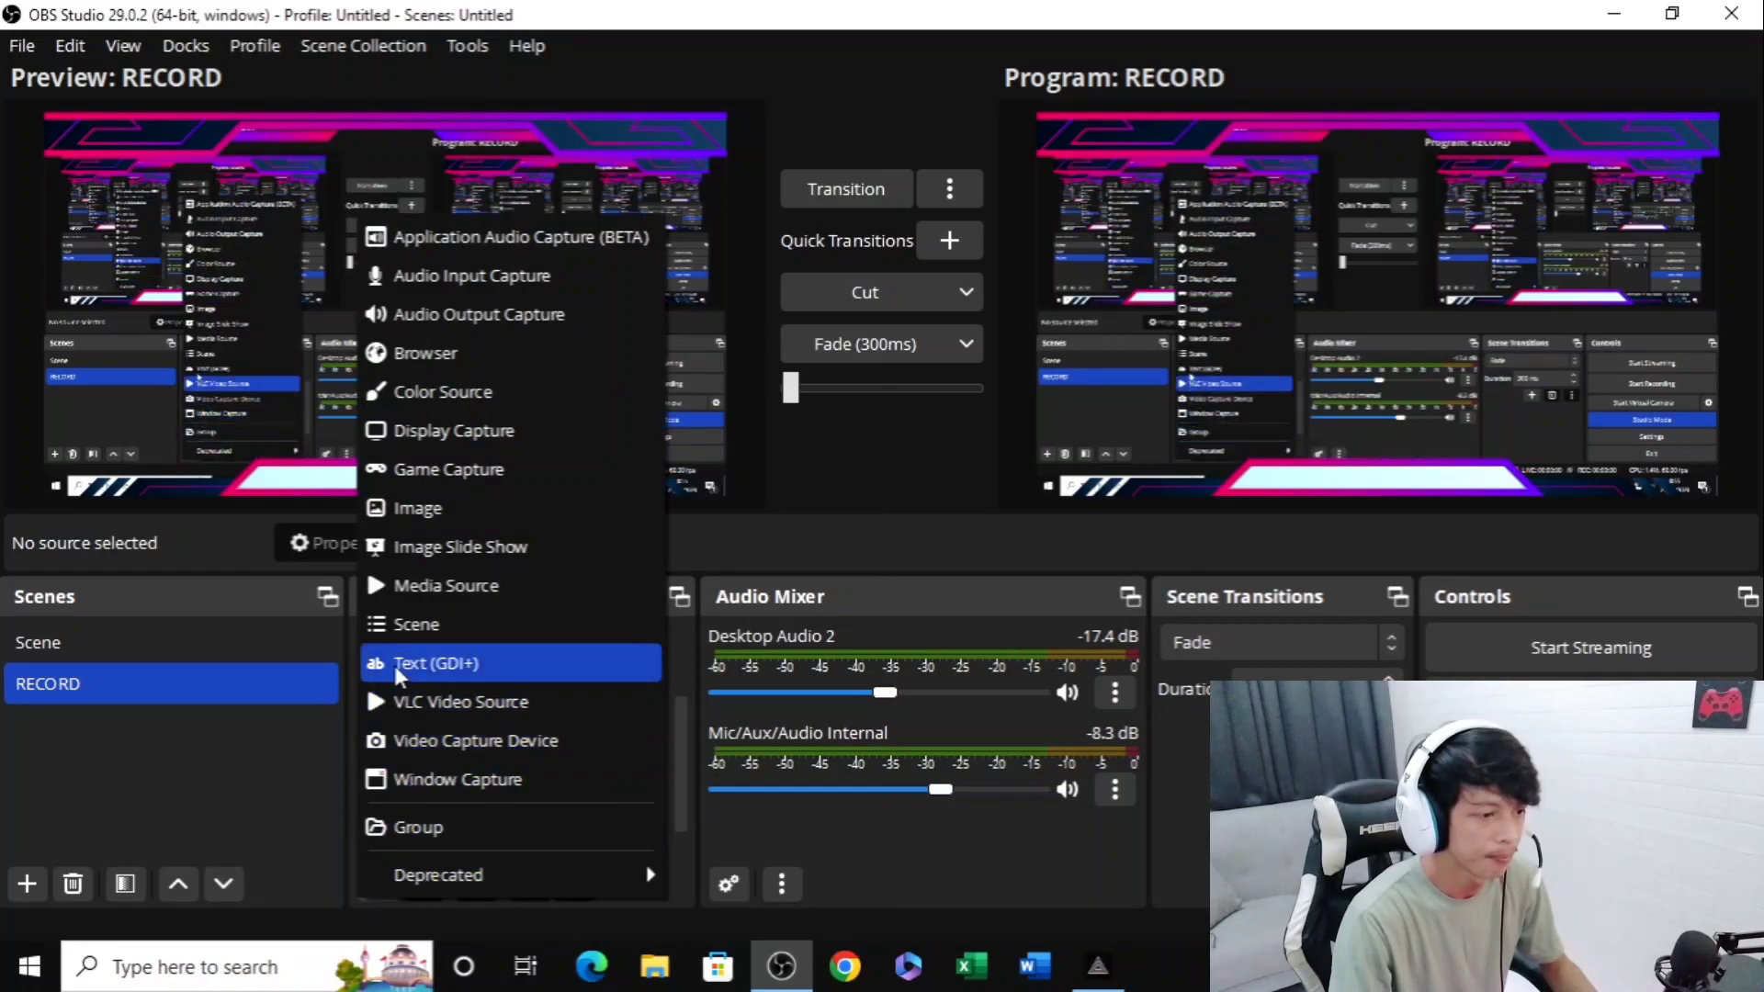
click(527, 752)
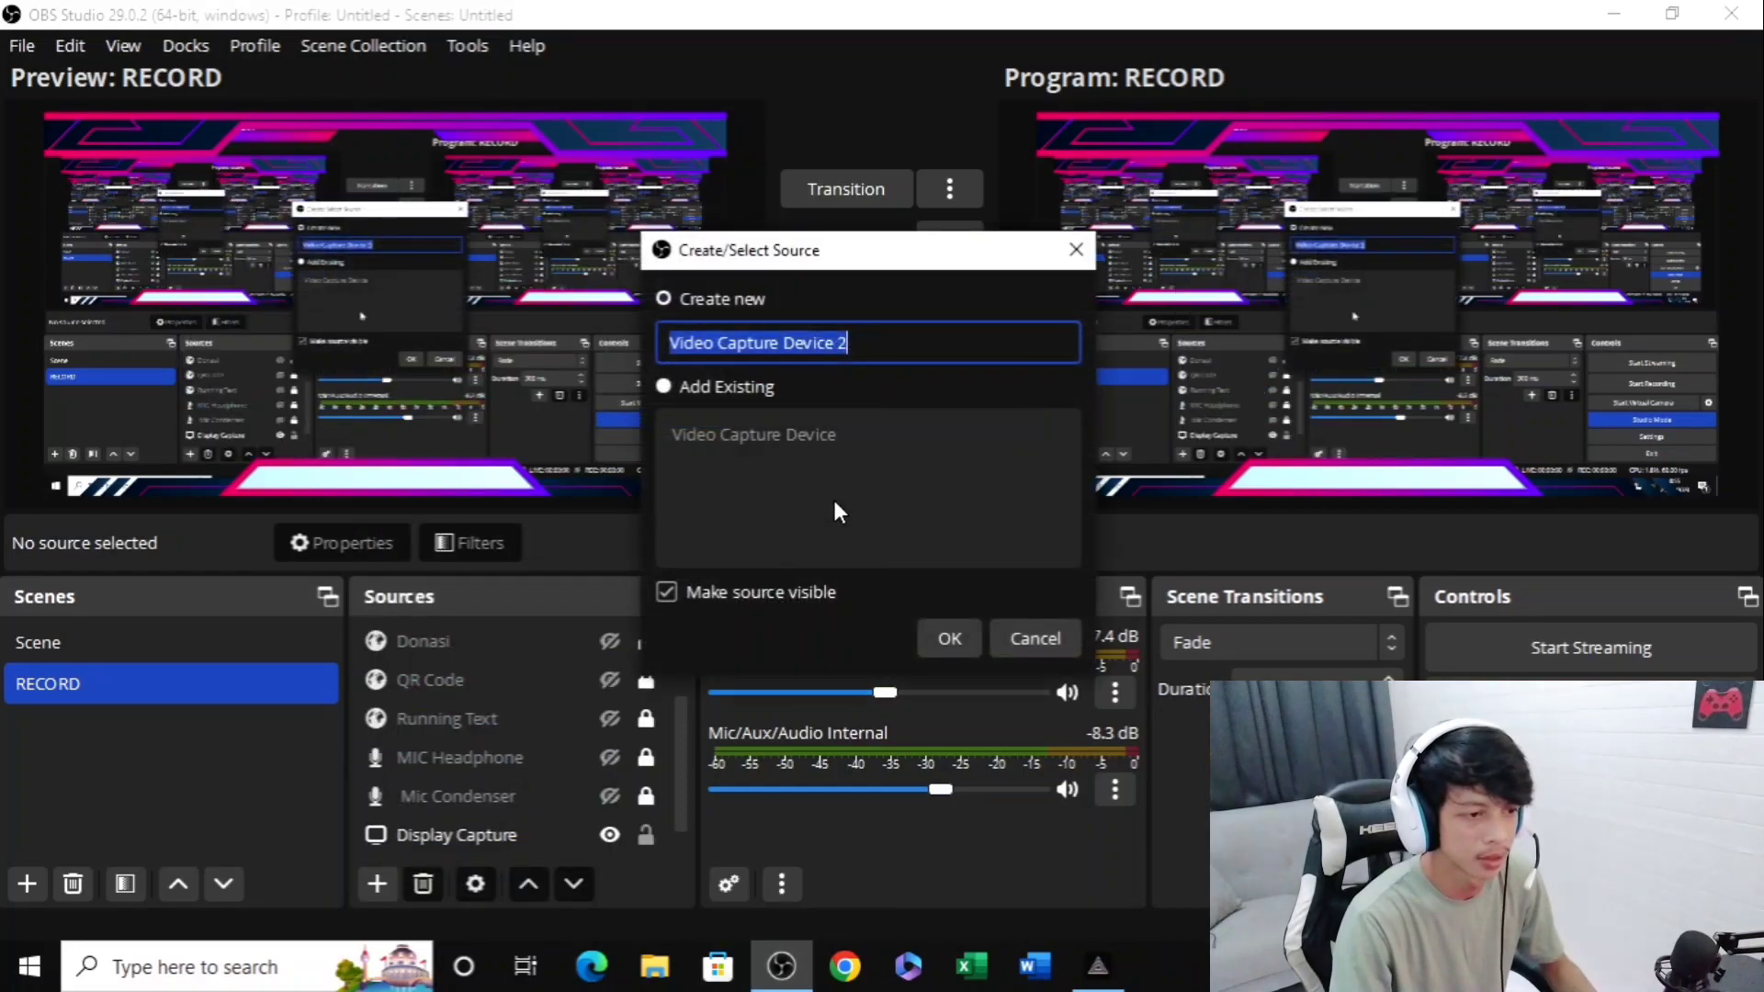
click(947, 638)
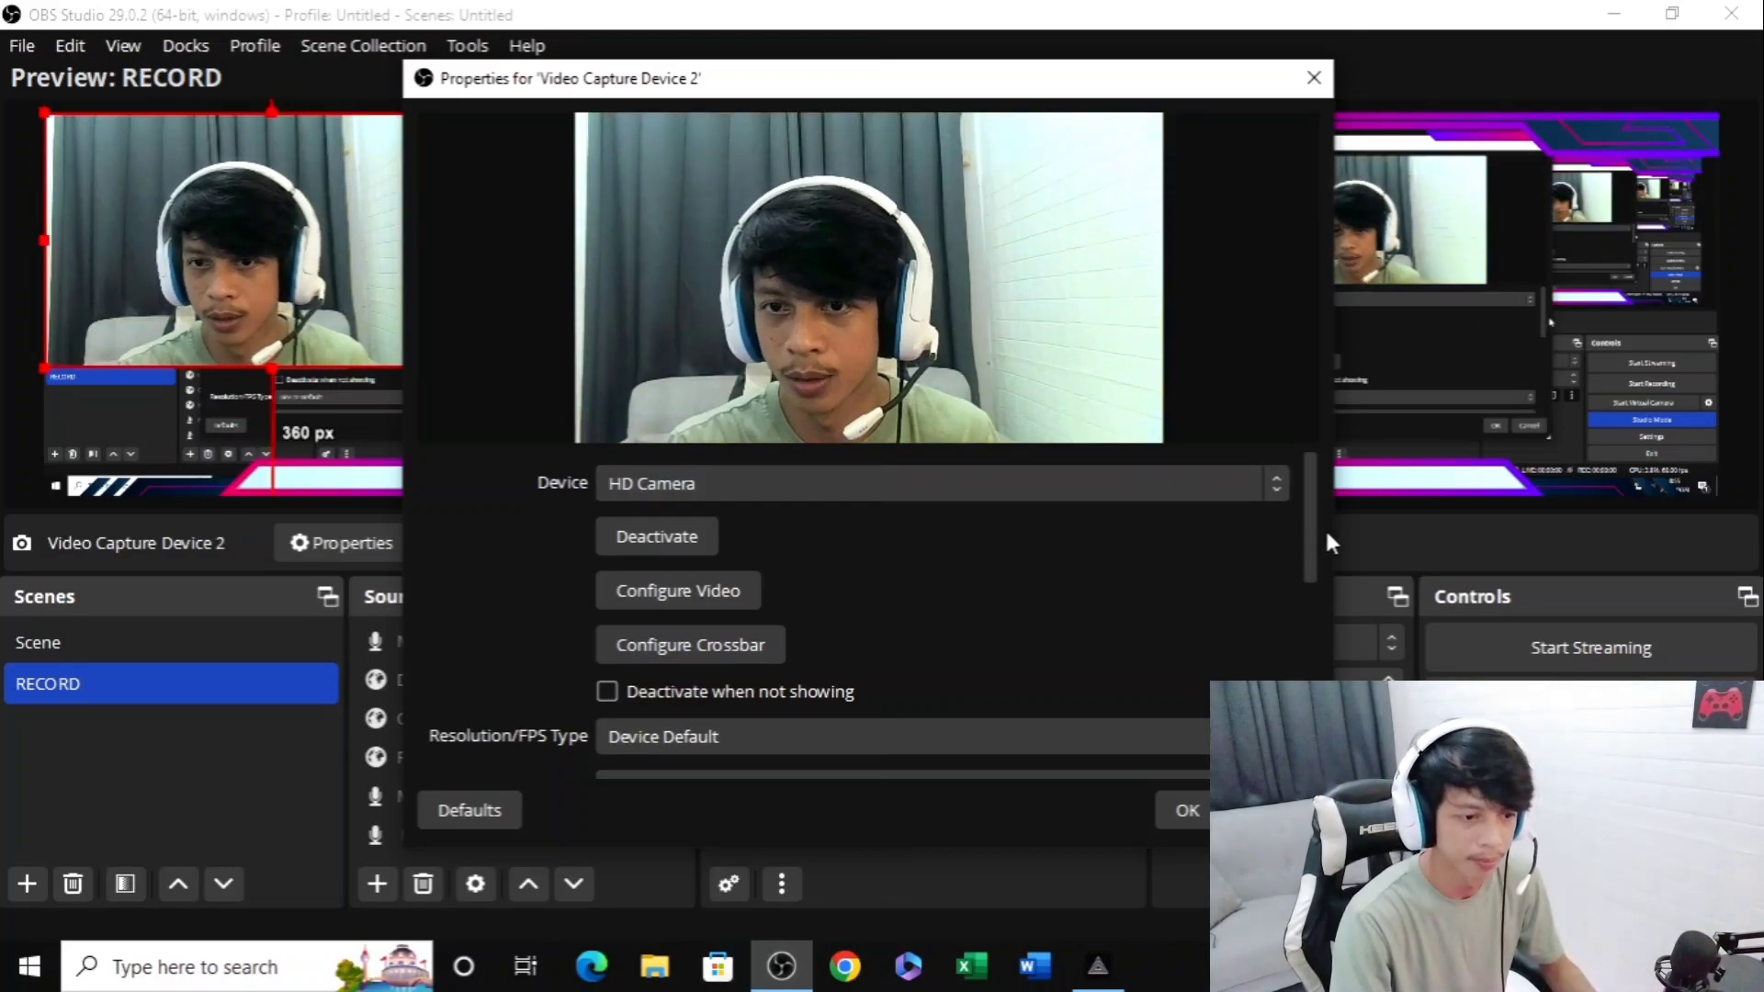
click(1185, 810)
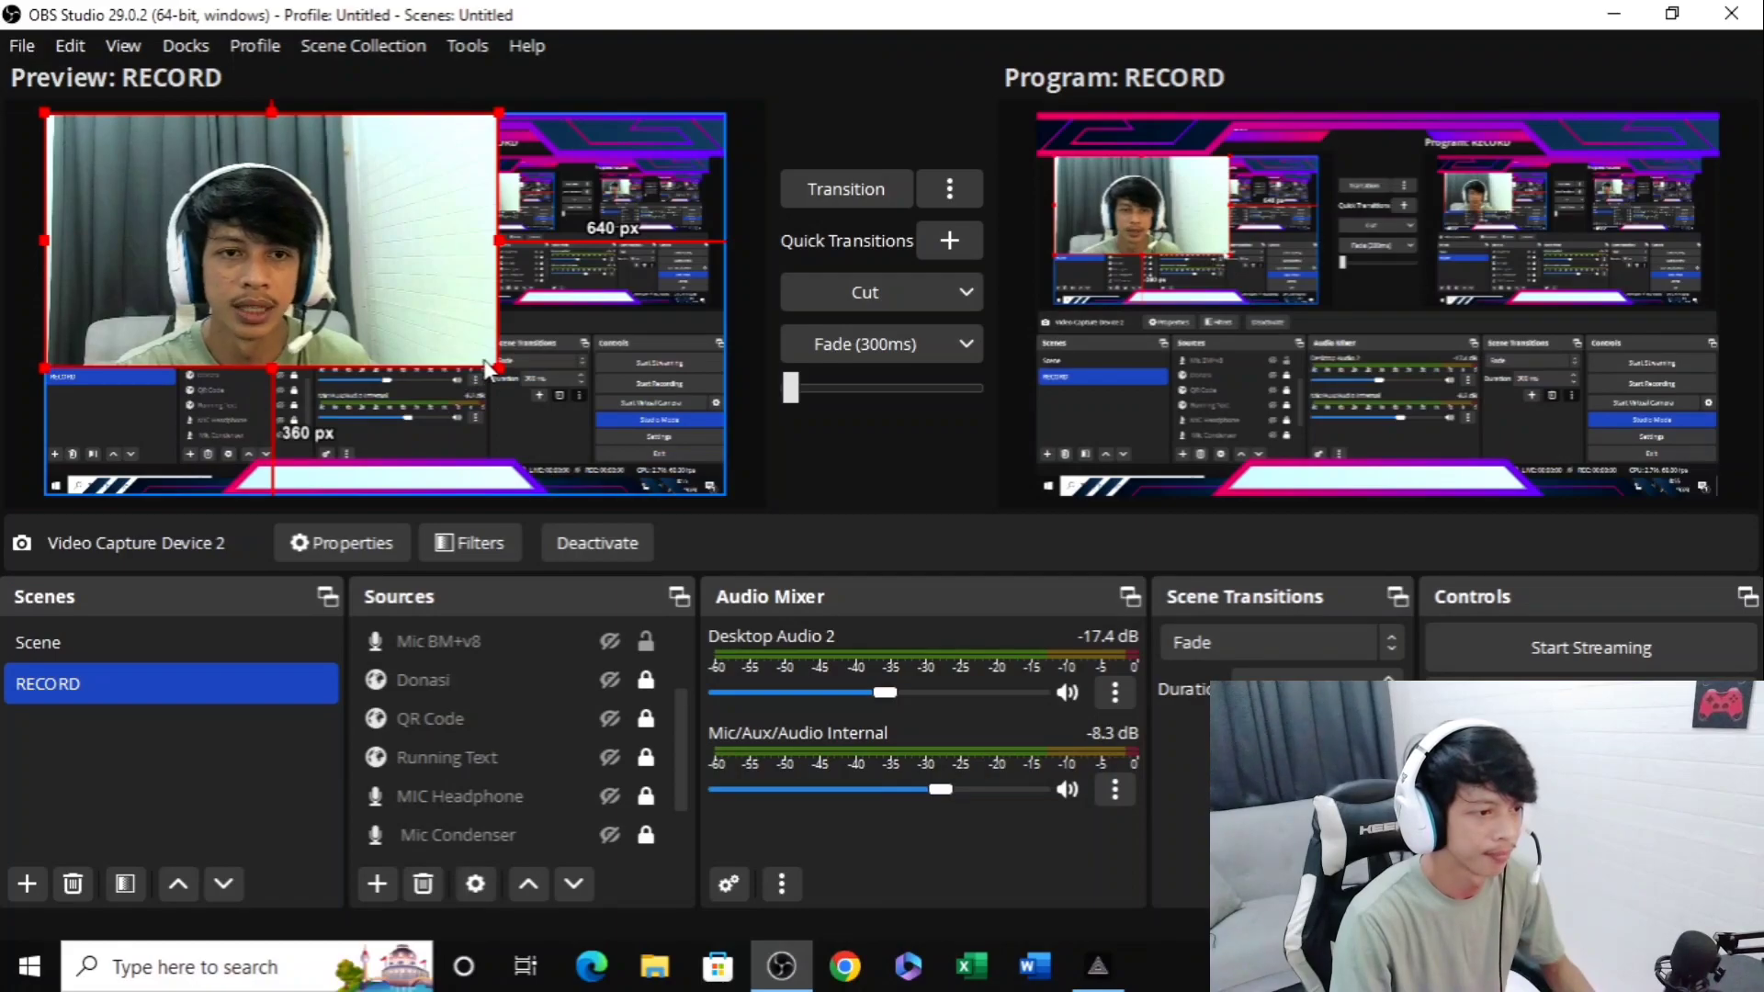
Shrink the webcam into the canvas's lower-left corner, about 91 px from the left and 78 px from the bottom, and transition it to the program
drag(496, 366, 178, 432)
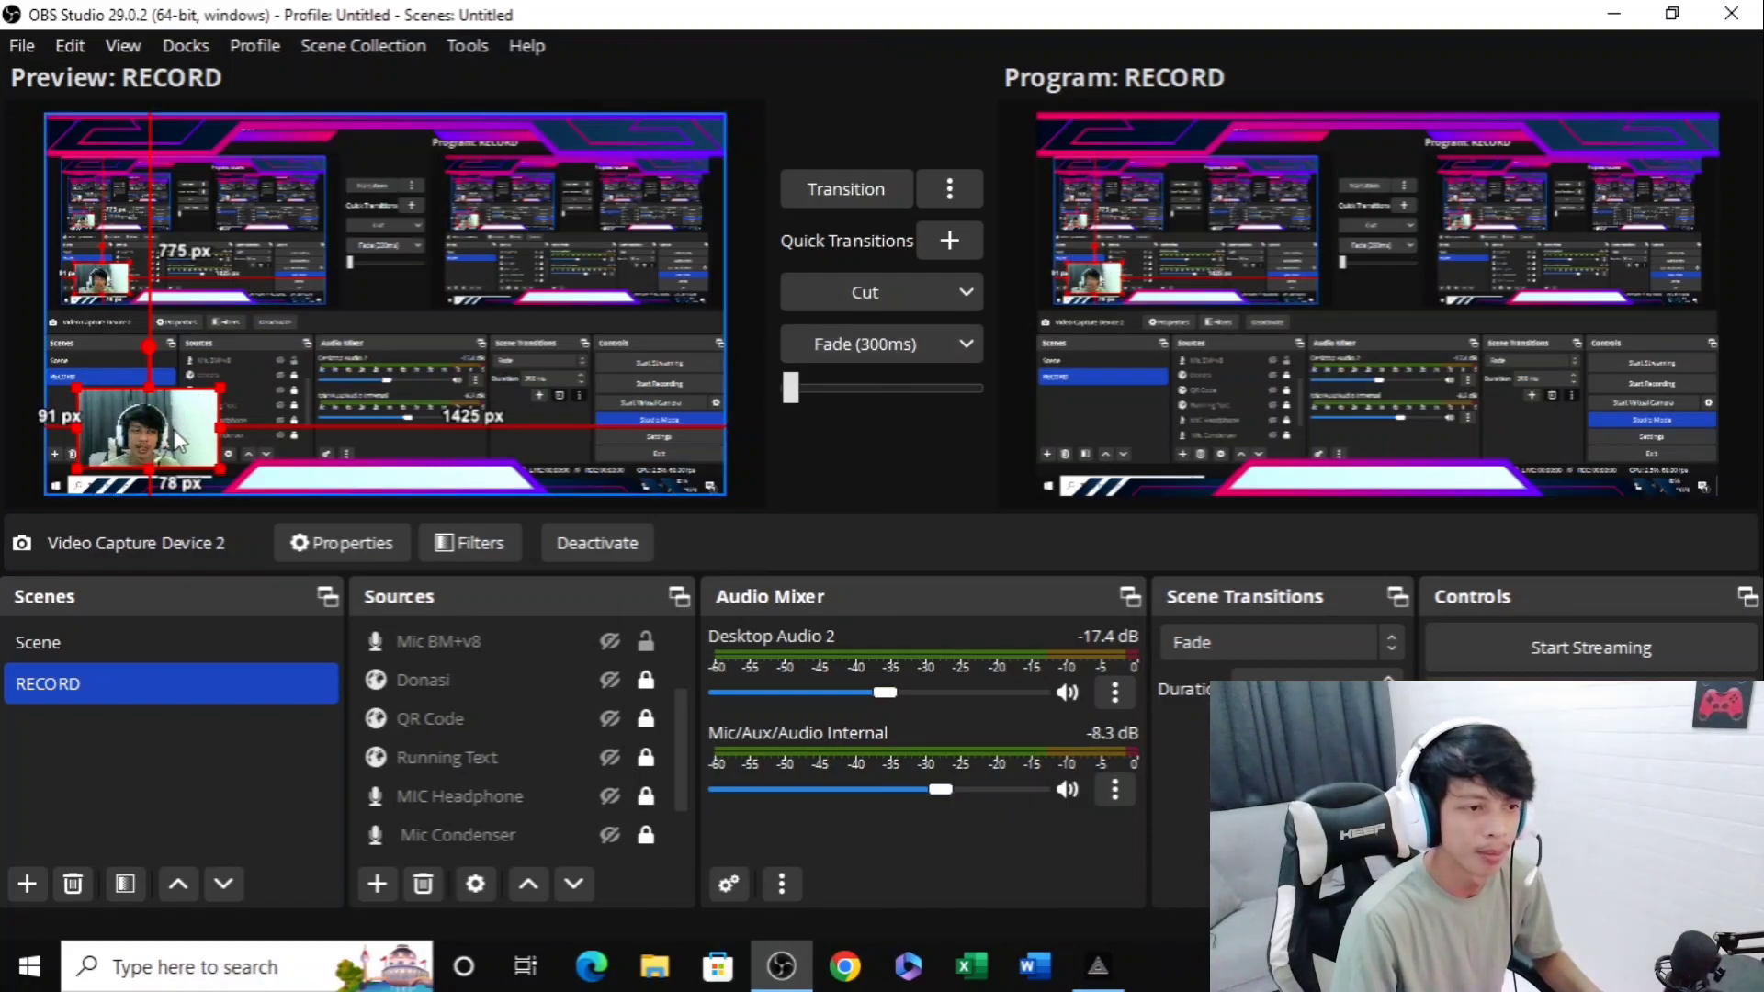
click(841, 196)
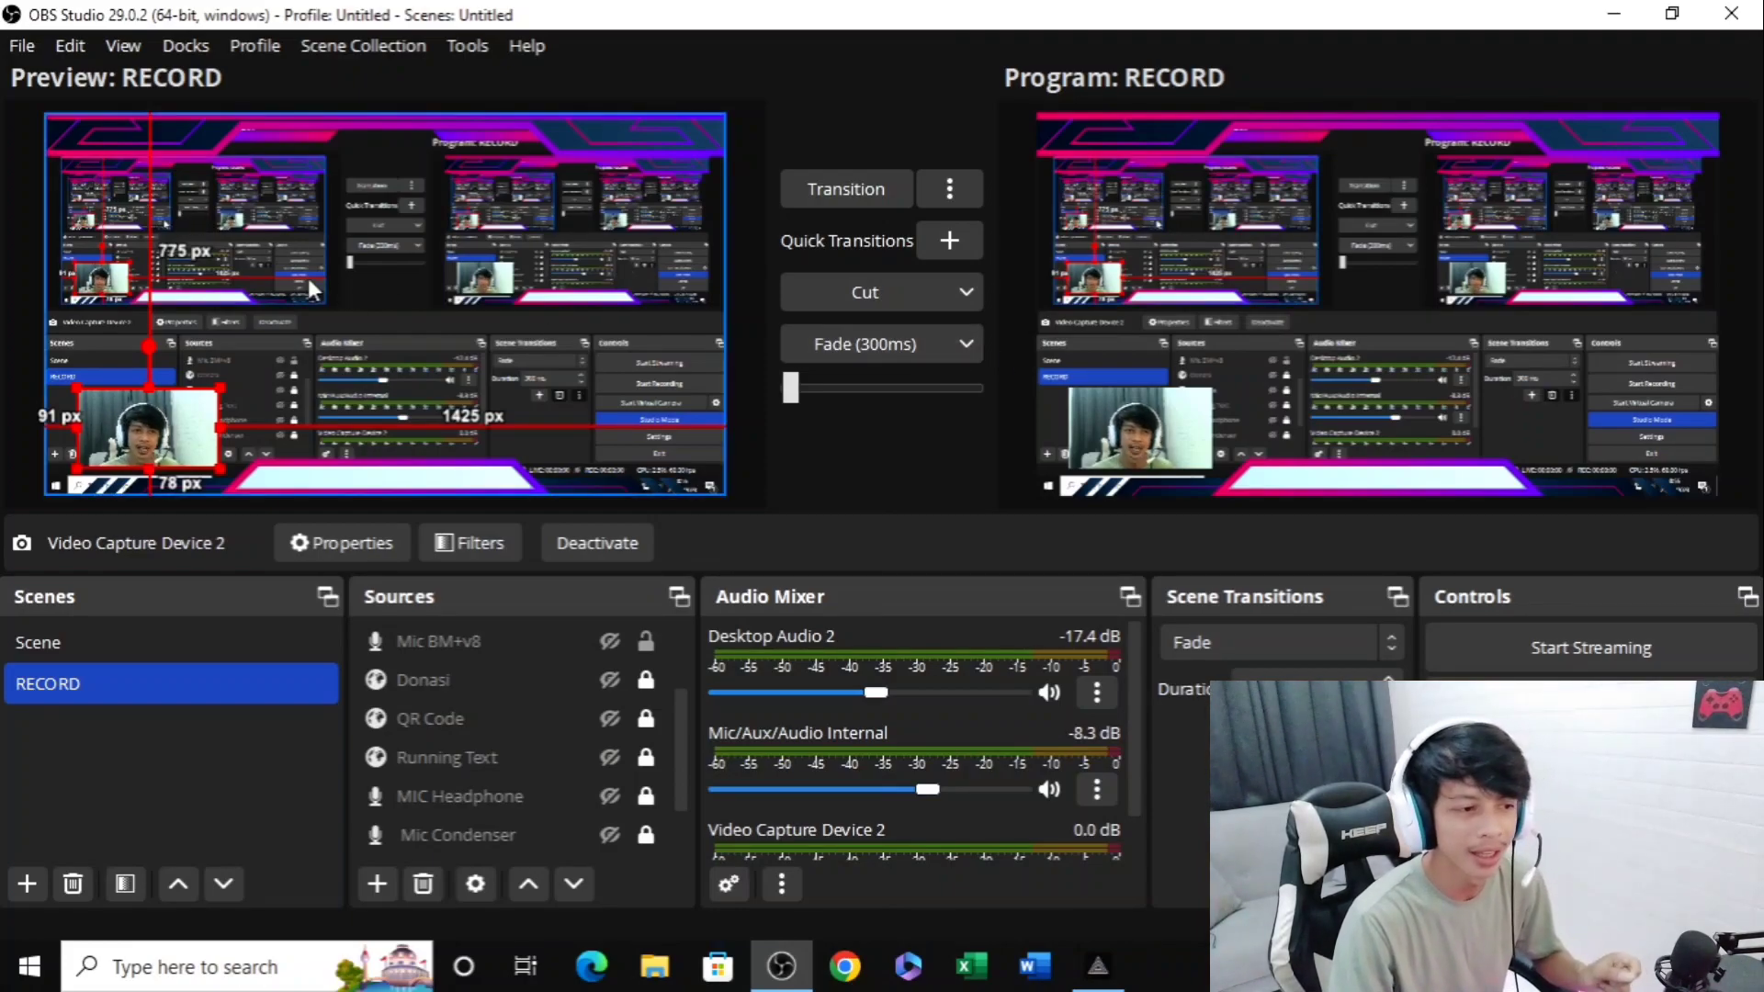
click(459, 770)
Create a second Image source with the default name and load Overlay Facecam 5 from the Music Streaming folder into it
click(377, 884)
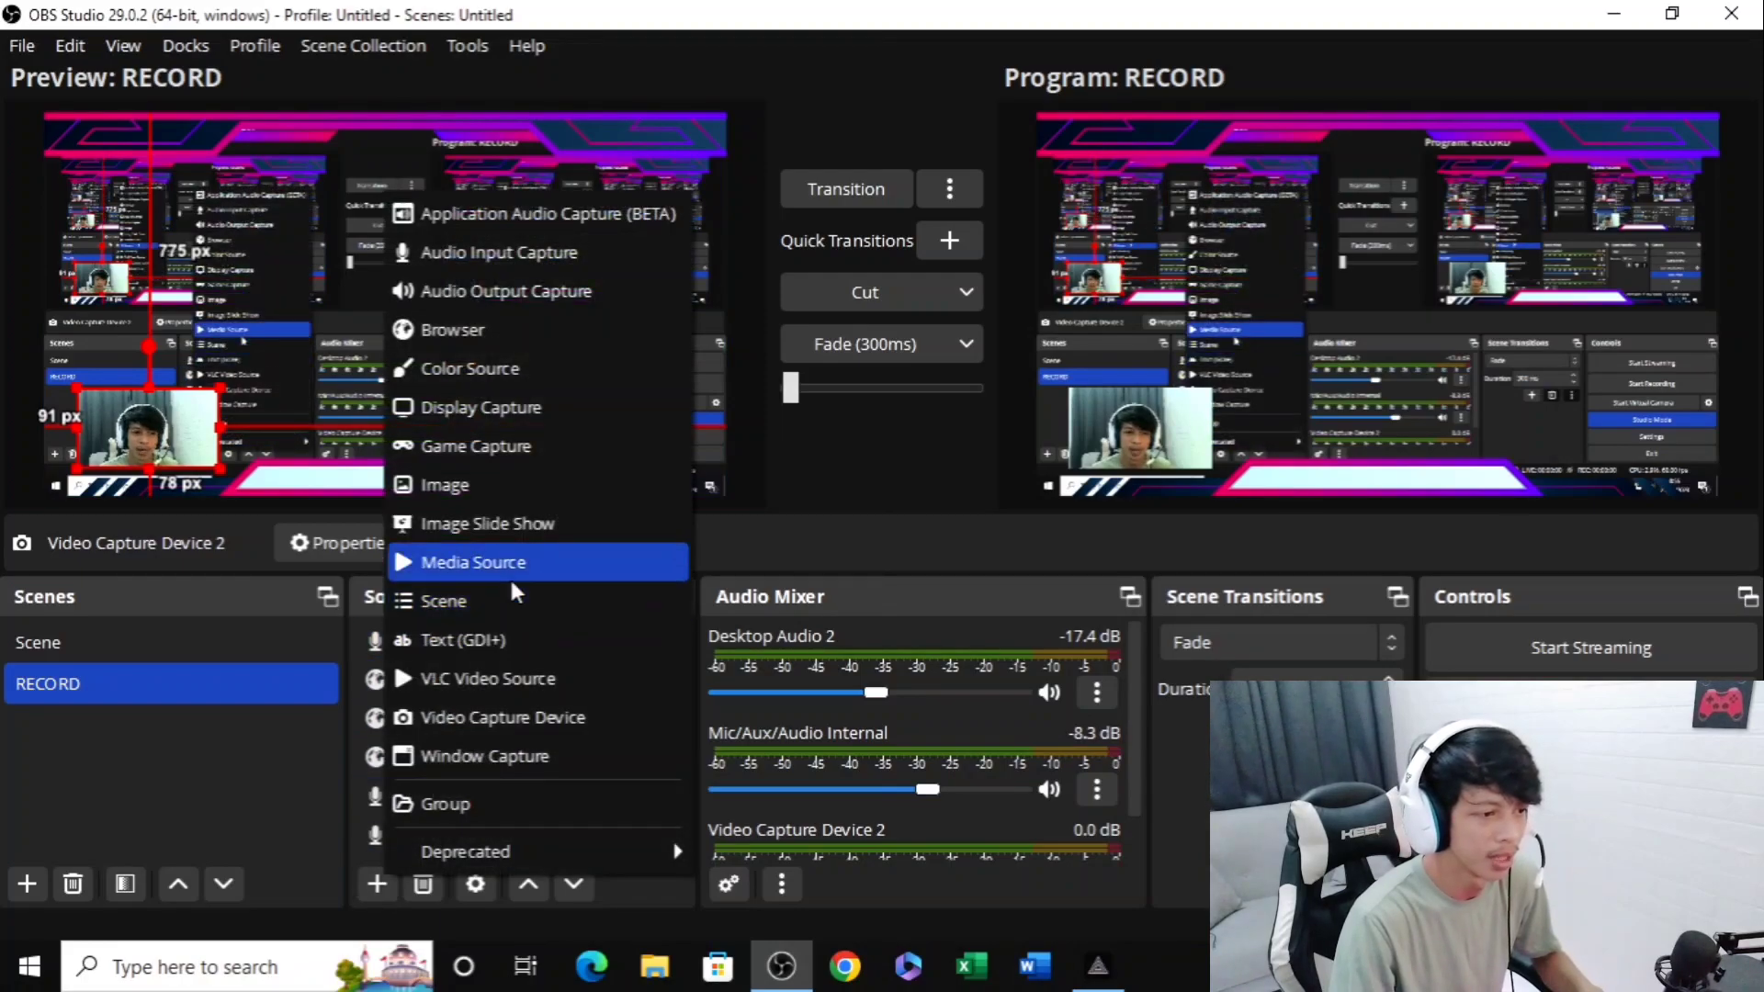
click(518, 496)
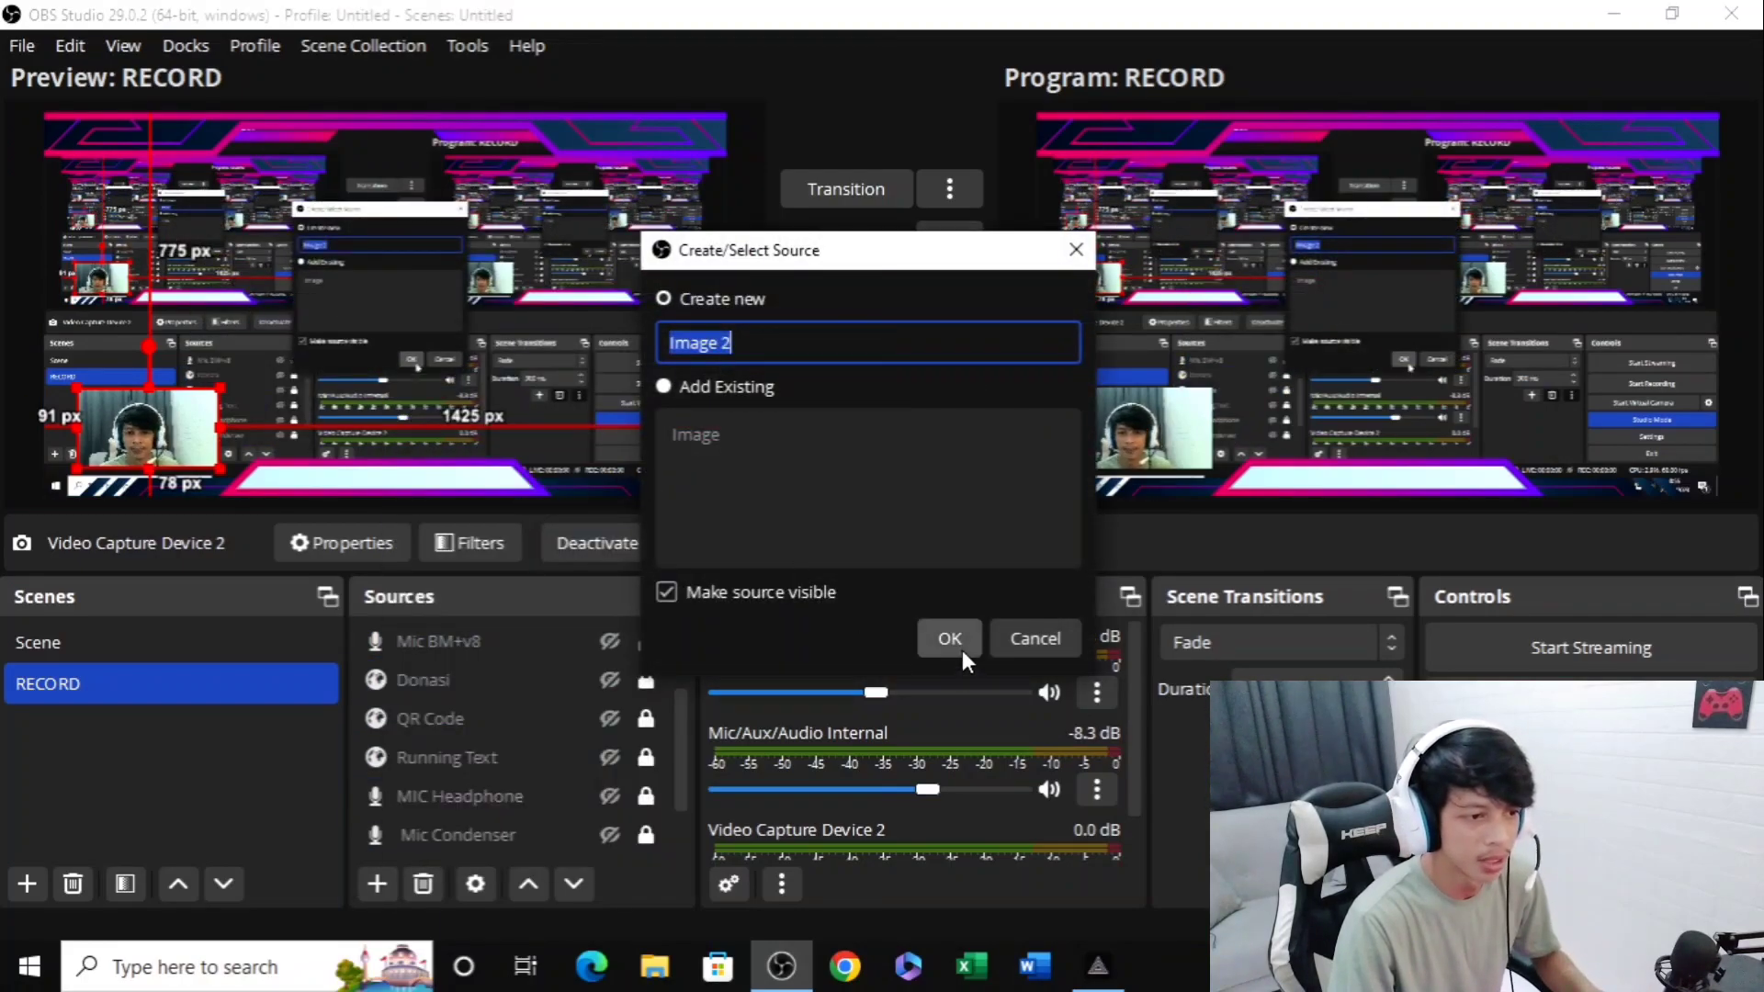
click(961, 646)
click(1245, 500)
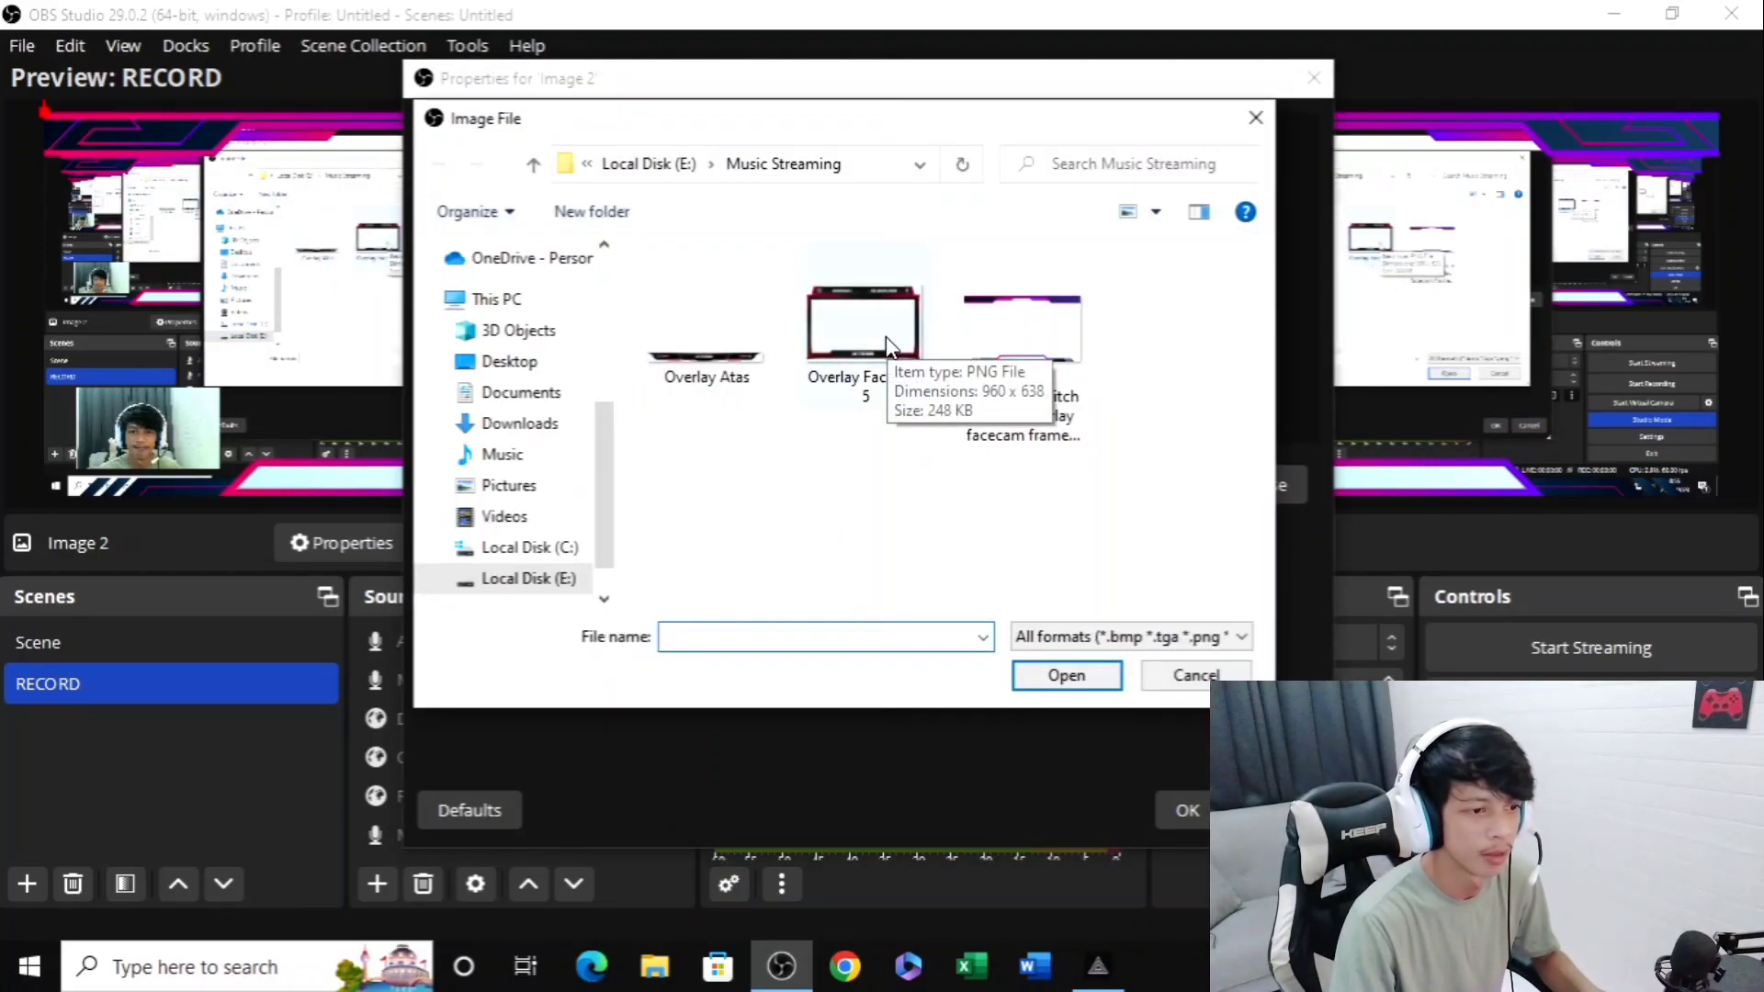
click(886, 338)
click(1112, 673)
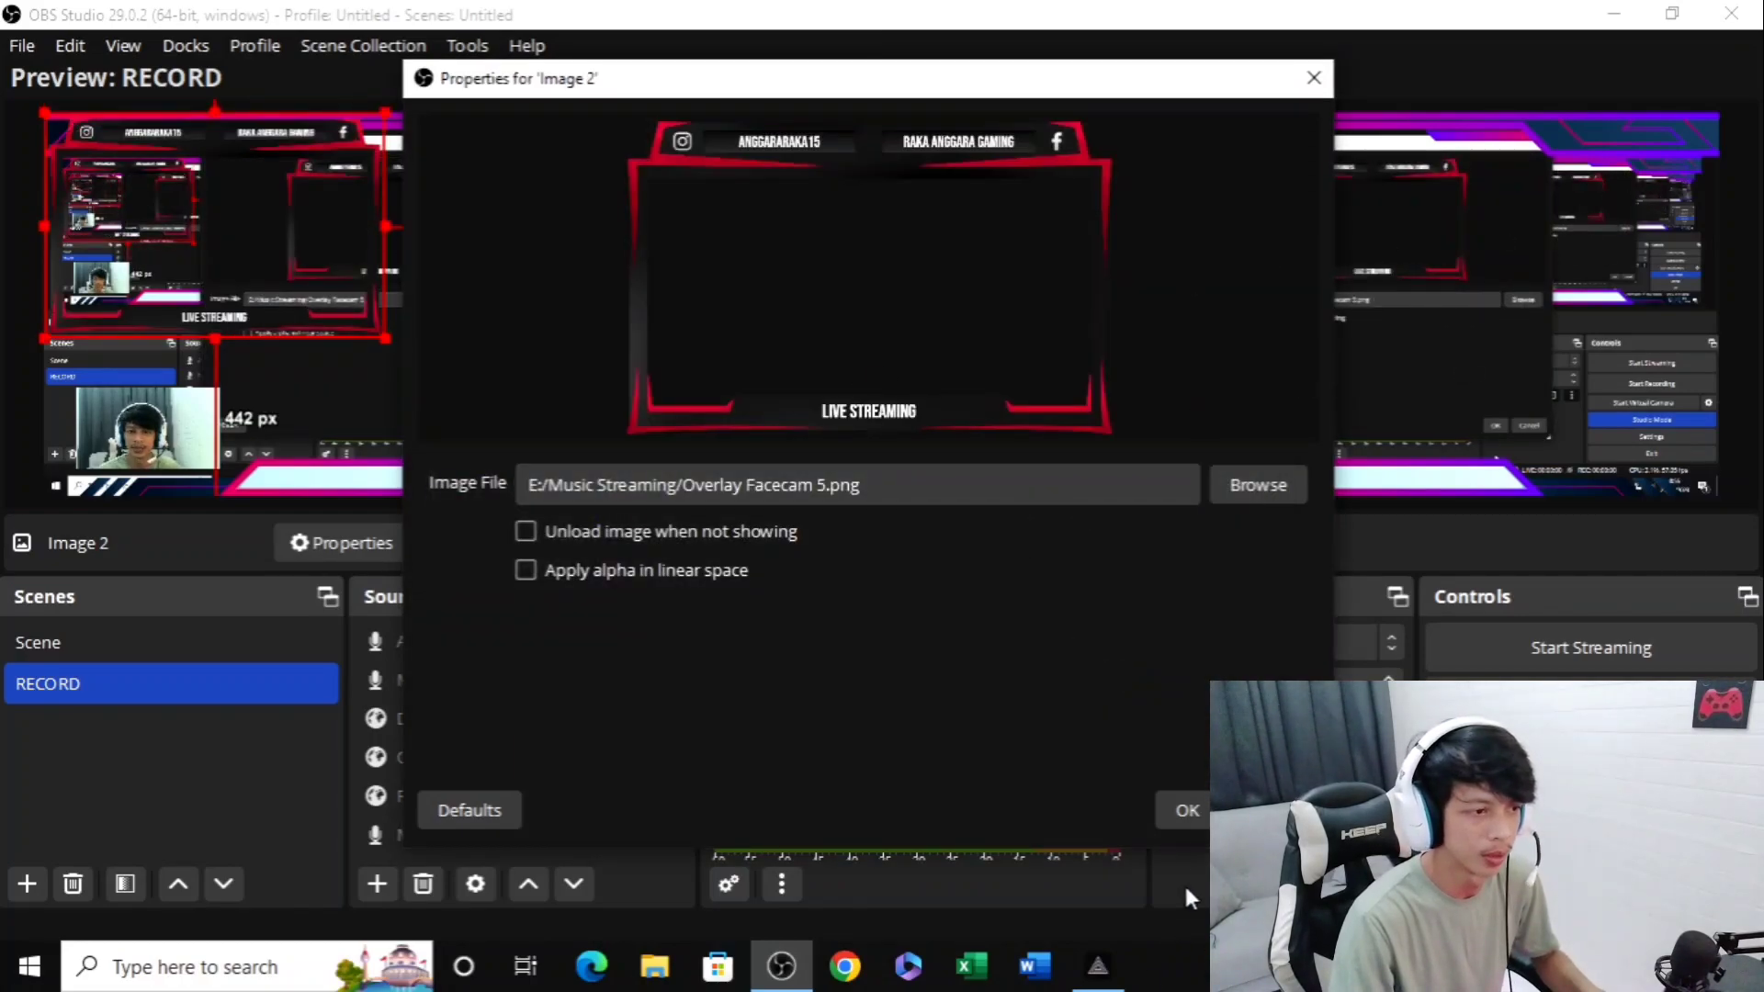
click(1186, 812)
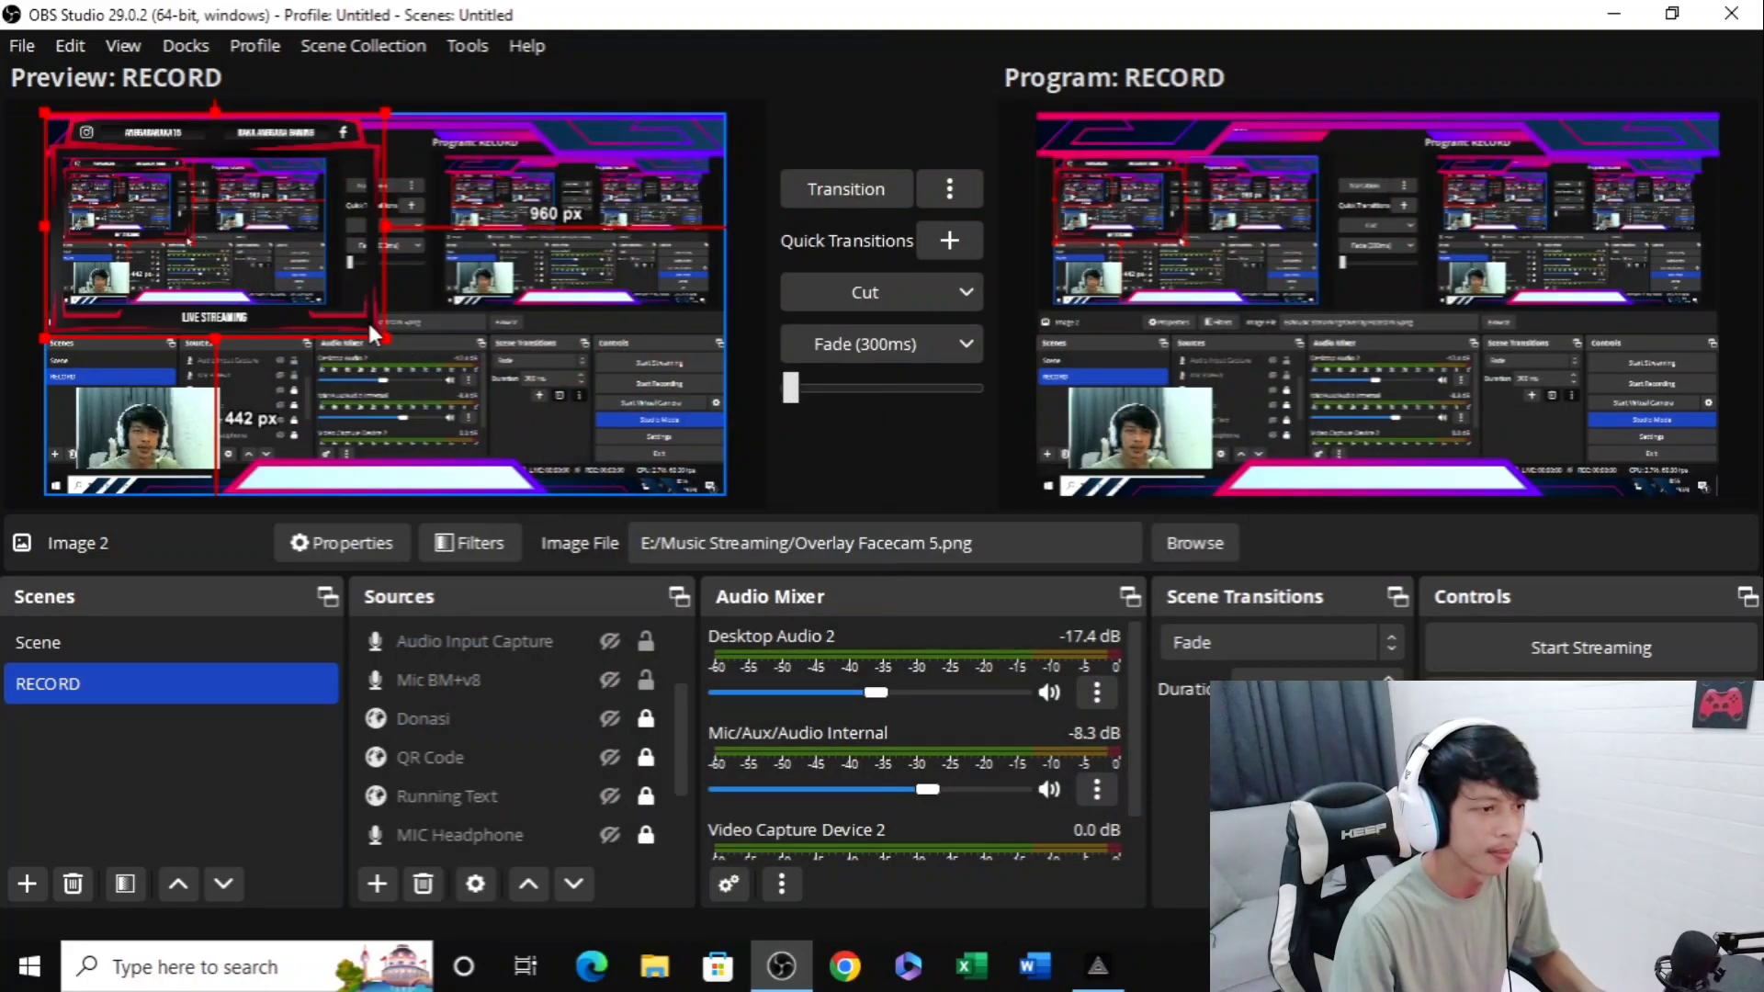
Shrink the facecam frame and fit it around the webcam, about 95 px from the canvas's left and 61 px from its bottom, then transition it to the program
drag(390, 342, 195, 387)
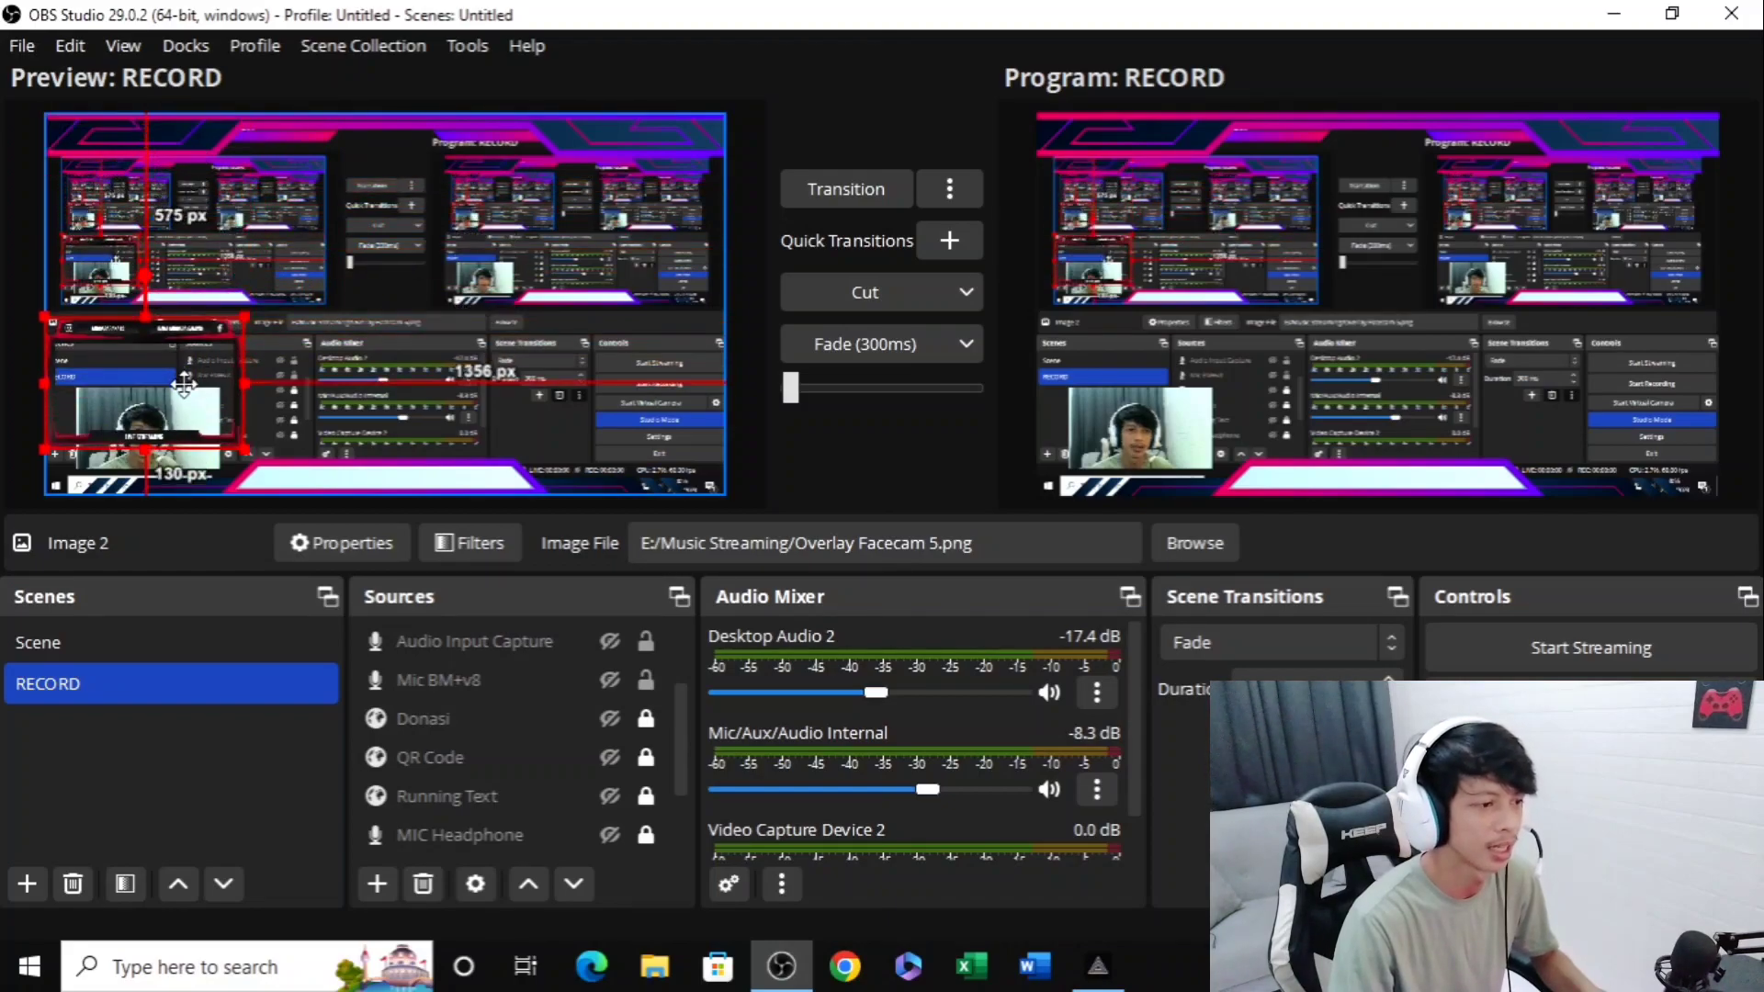
click(241, 444)
click(200, 401)
click(182, 383)
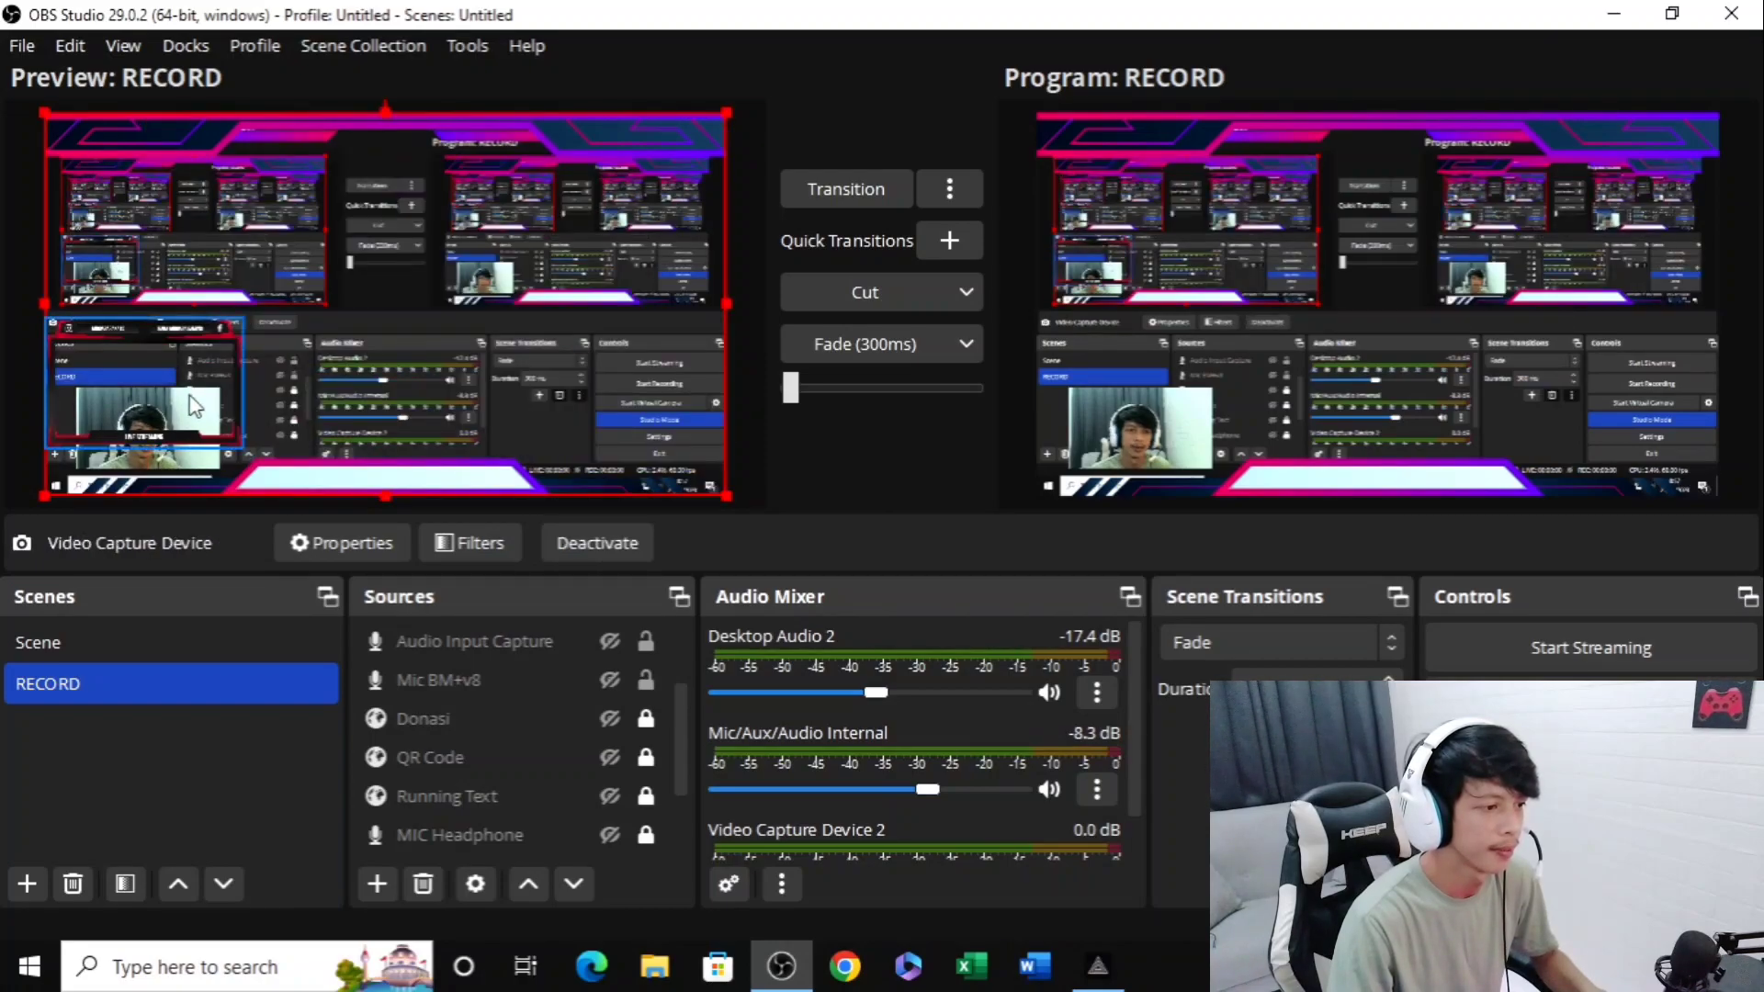
click(231, 390)
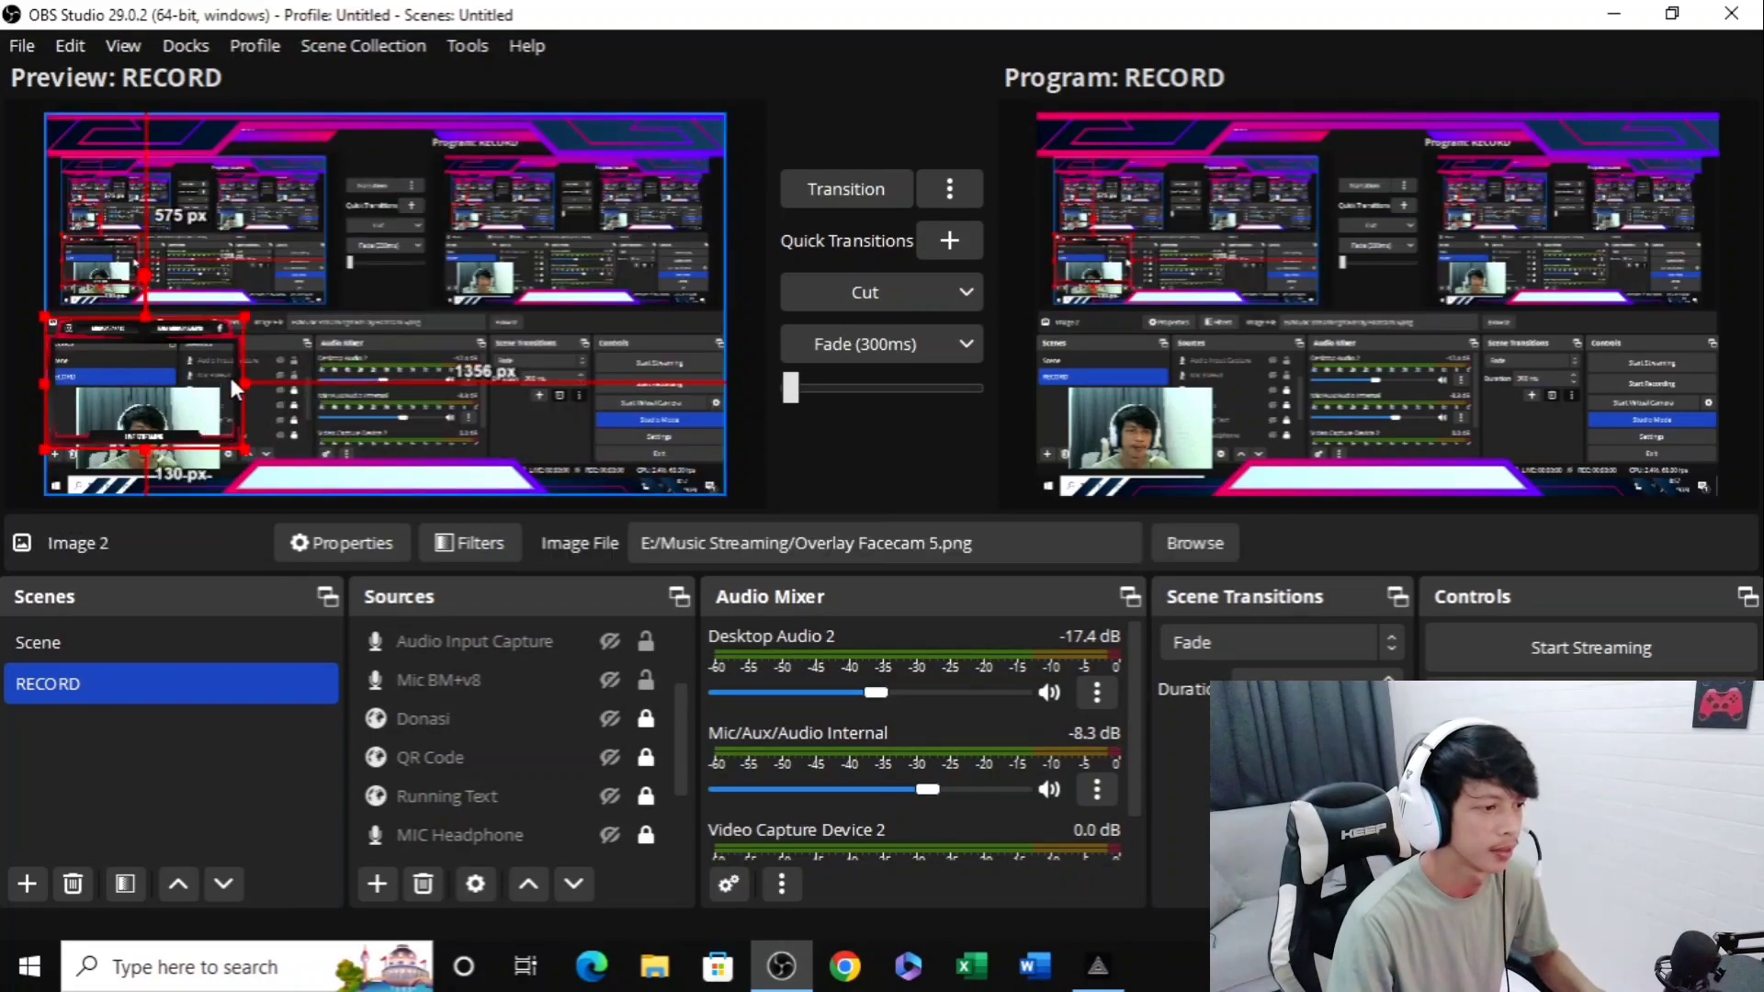
drag(244, 451, 167, 419)
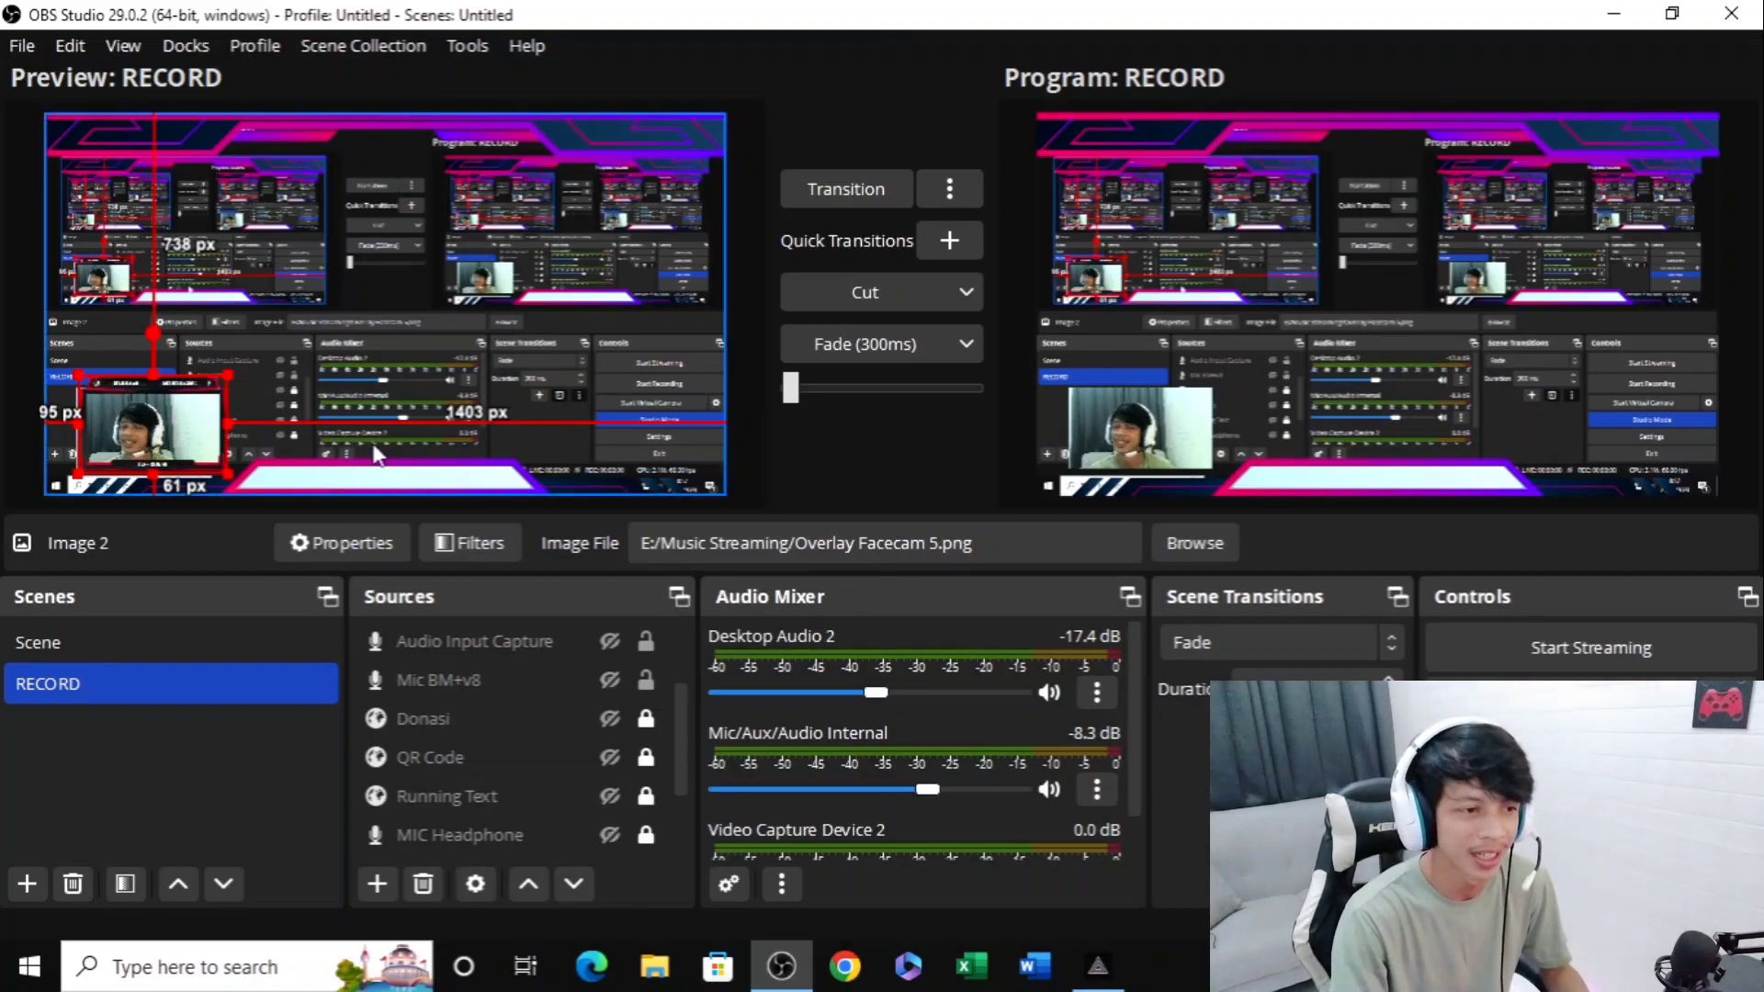
click(835, 200)
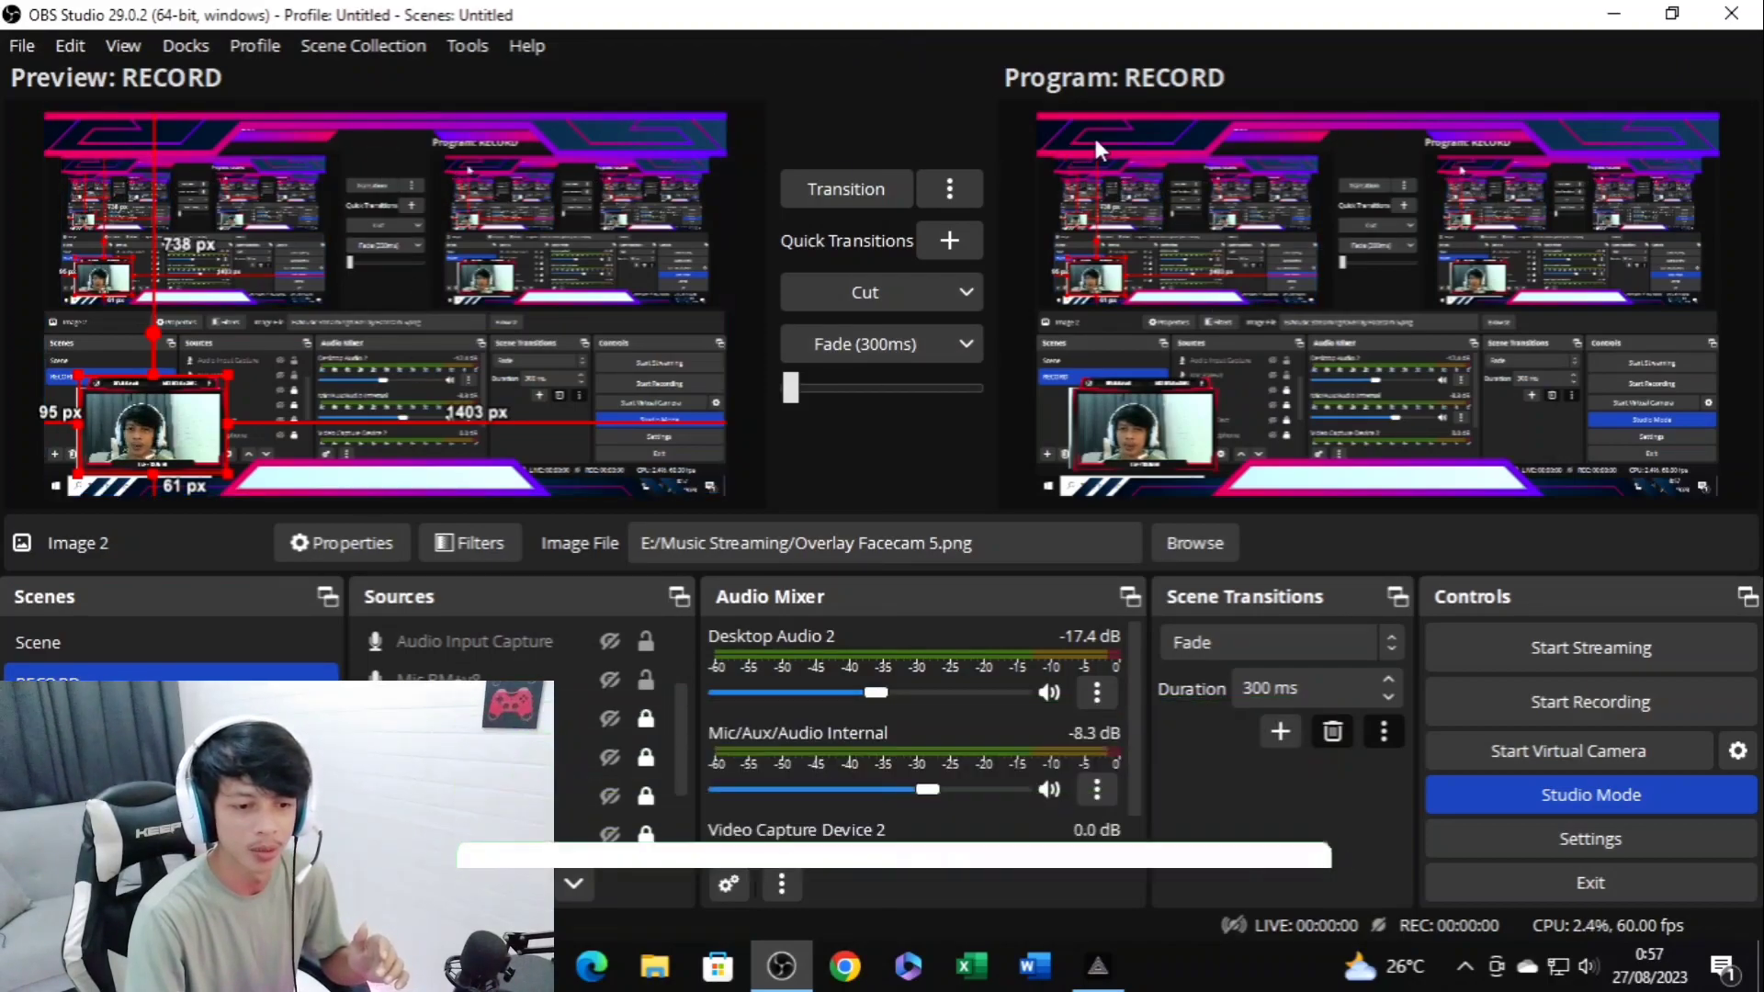
Disable Studio Mode, nudge the facecam frame down to about 54 px from the canvas's bottom edge, and deselect it
click(1628, 795)
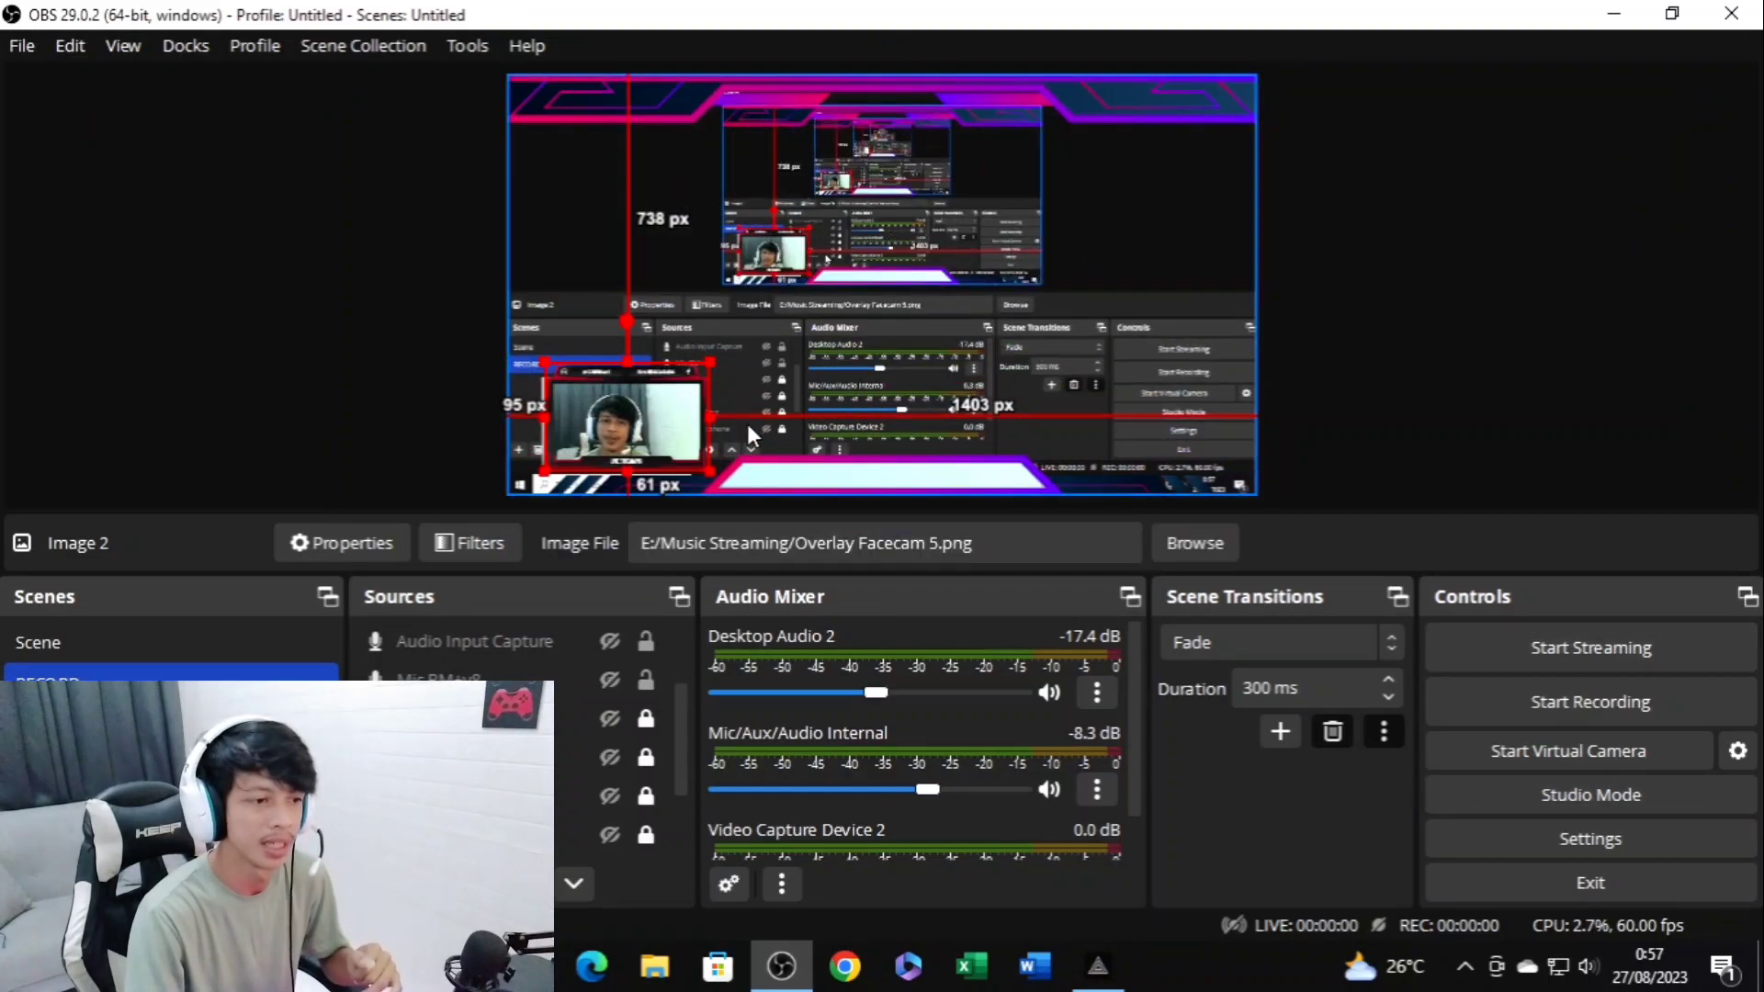
drag(690, 428, 690, 430)
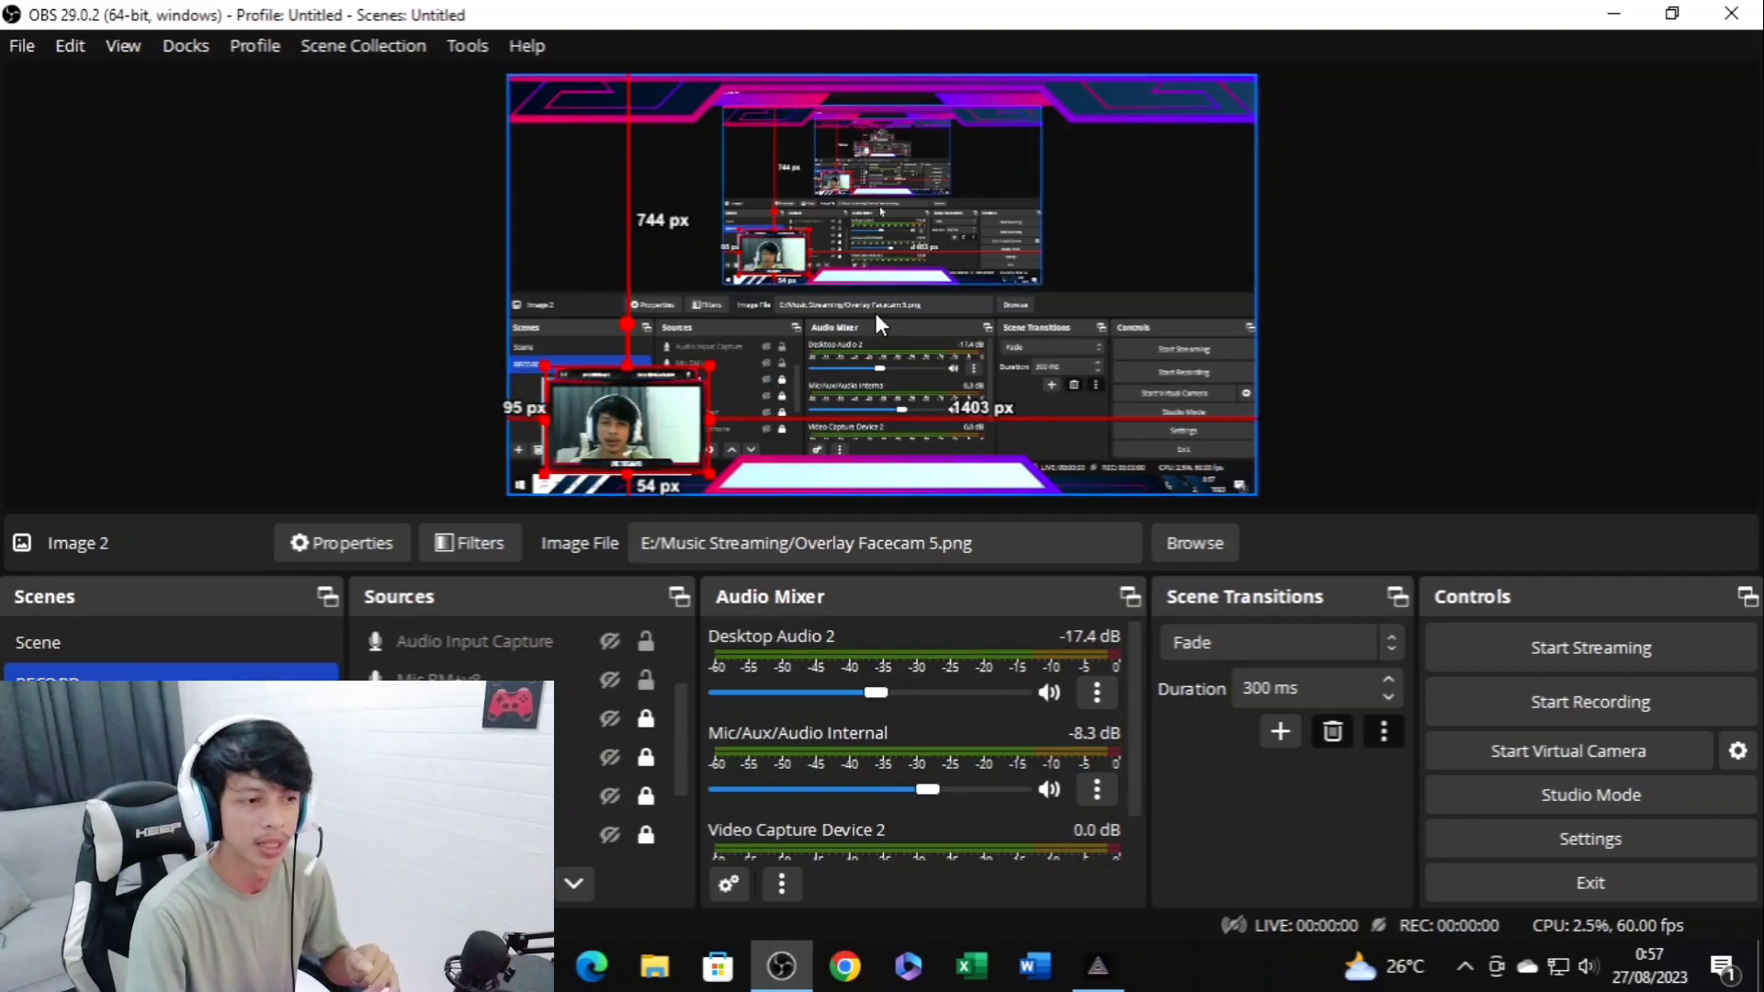
click(1341, 210)
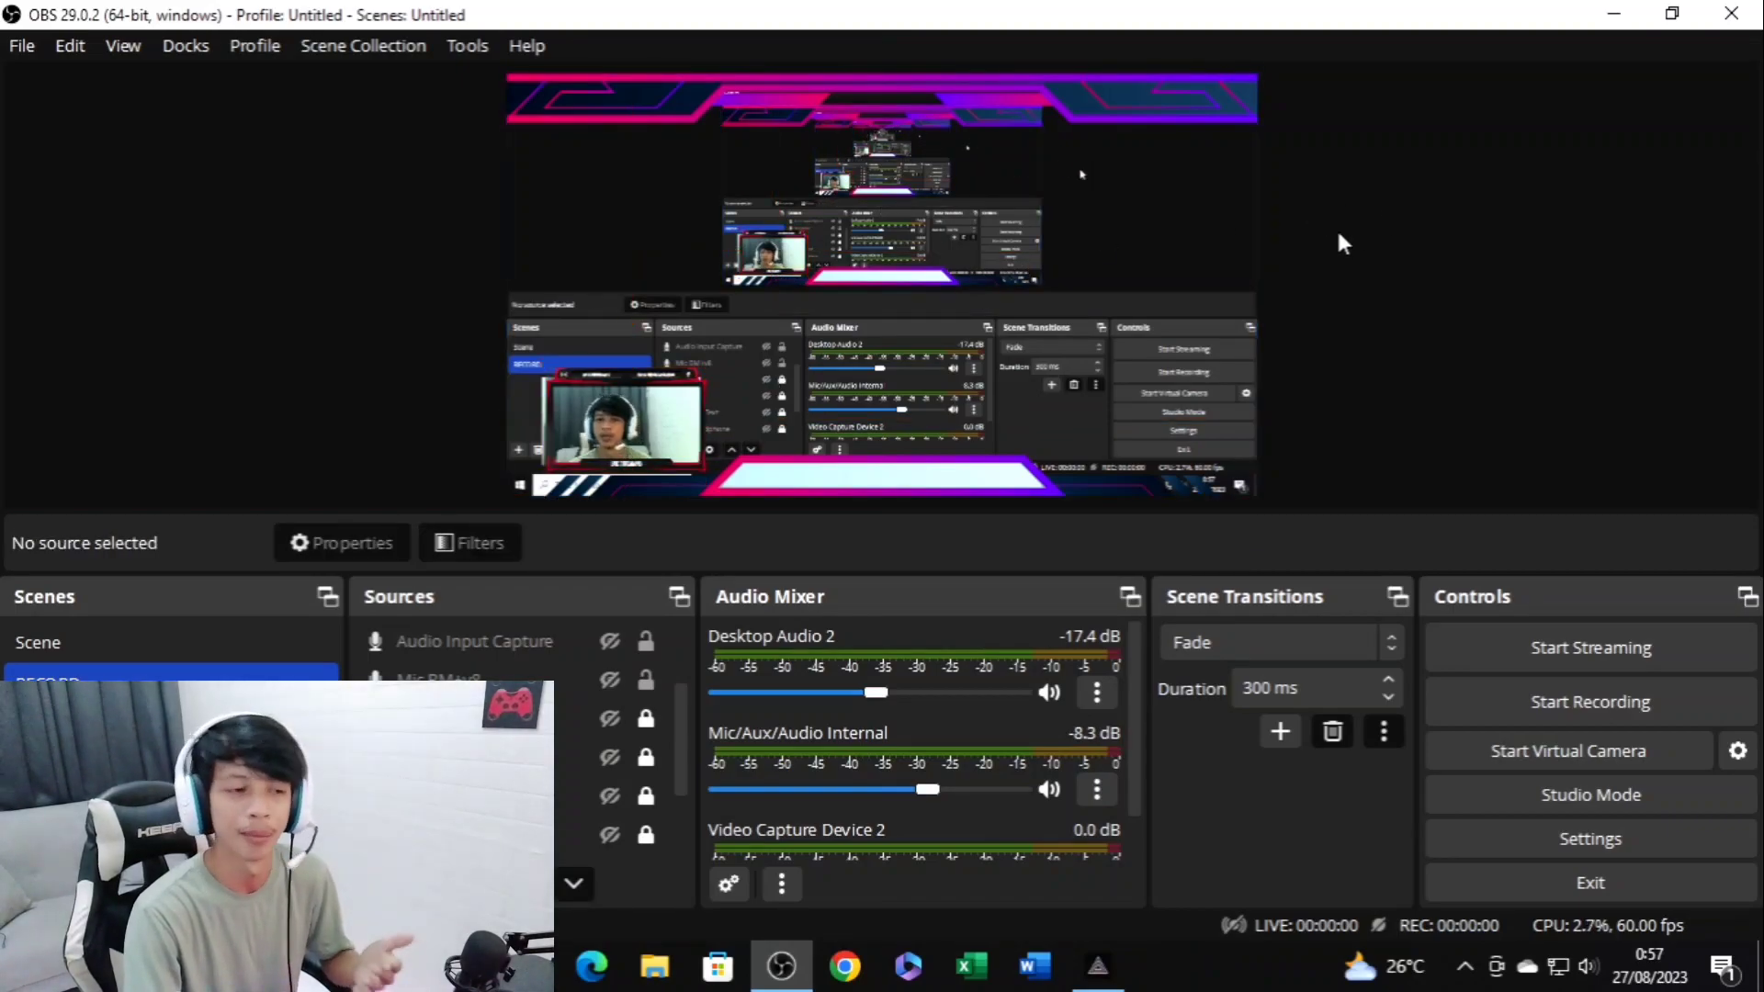